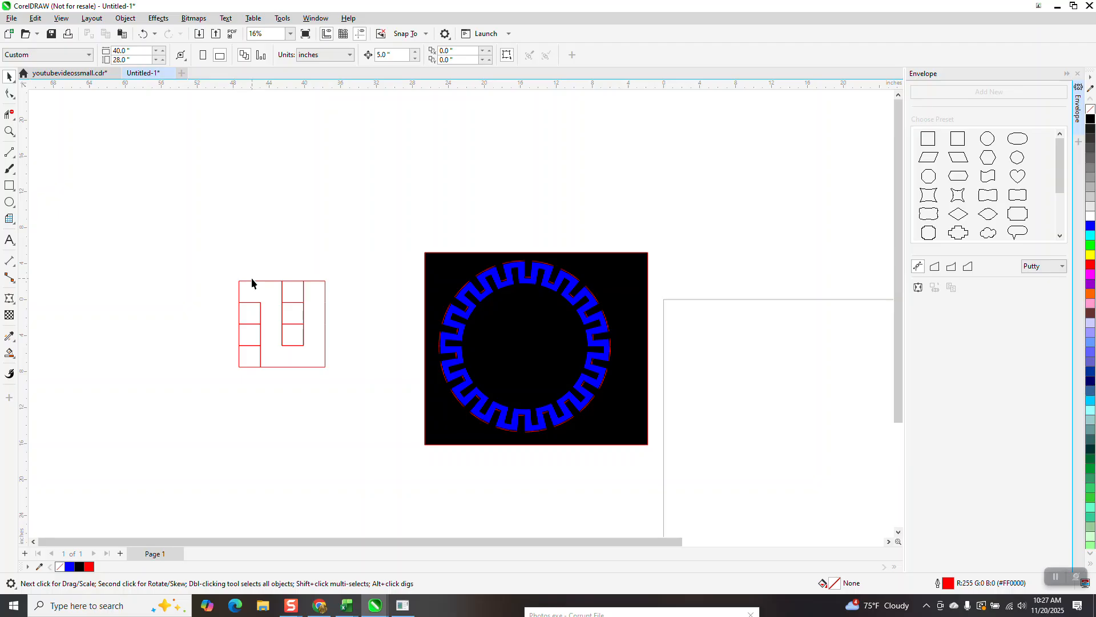
Draw a square 4 by 4 graph paper grid about 5.2 inches wide above the black square
scroll(253, 273, down, 1)
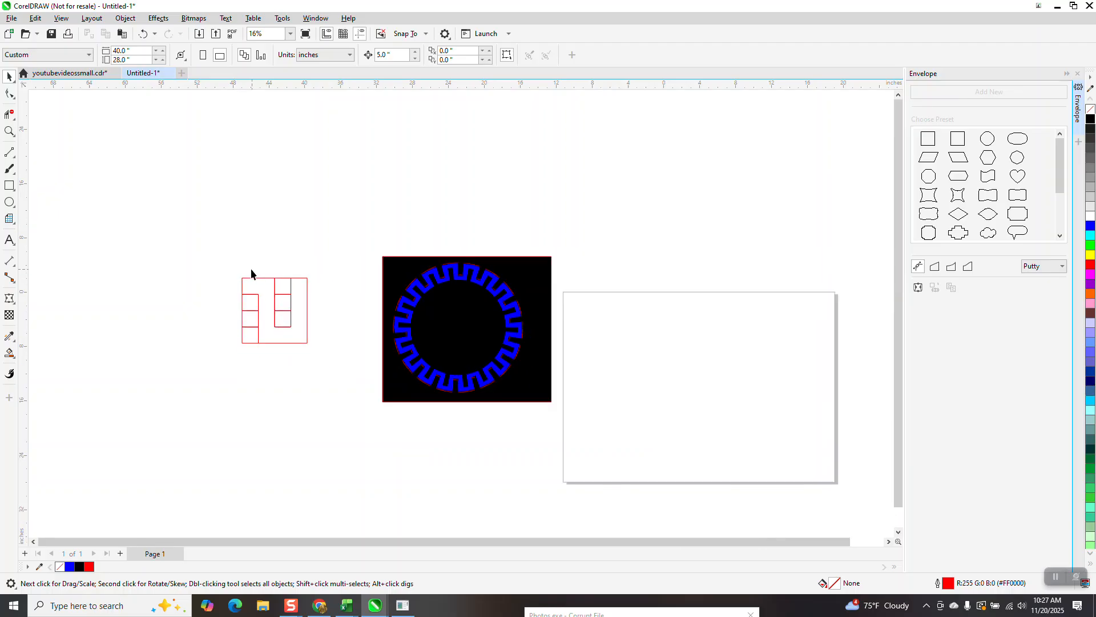
click(13, 222)
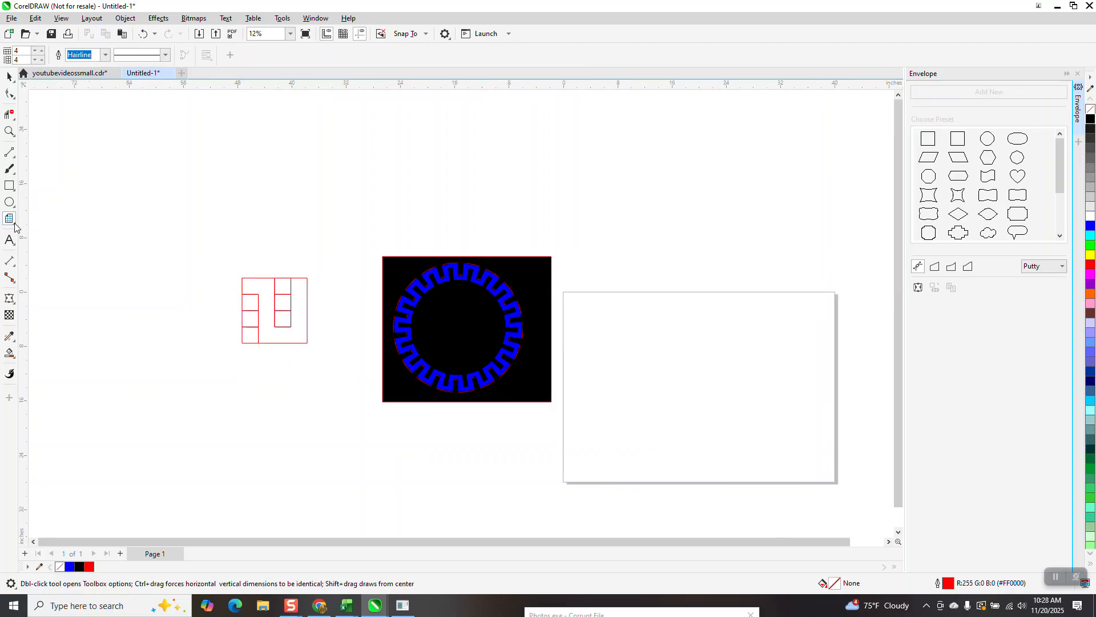
click(13, 223)
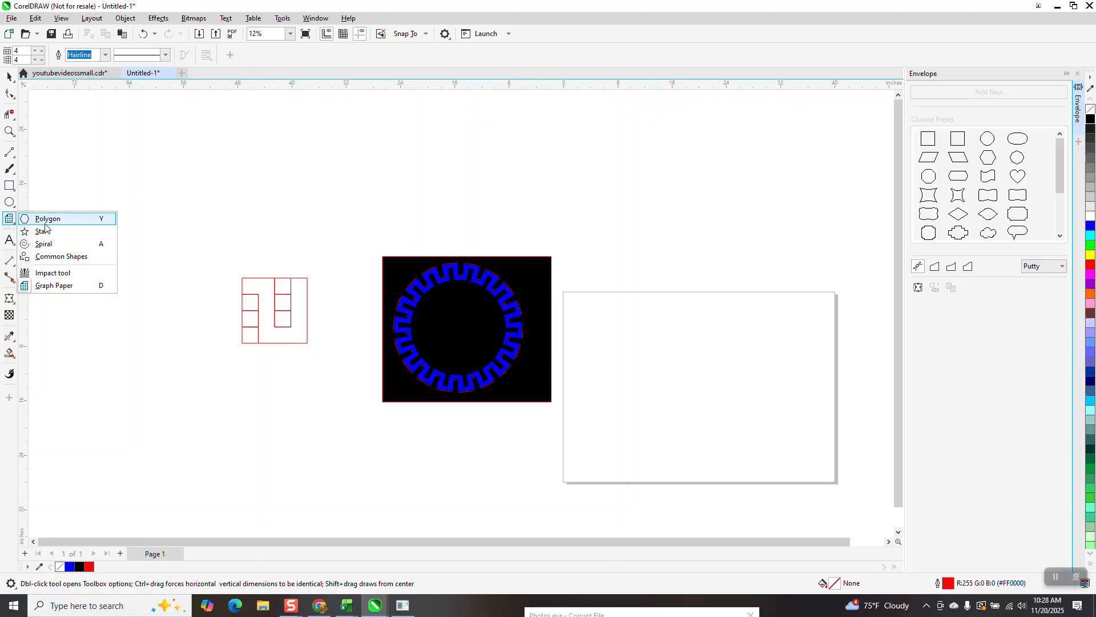
click(54, 285)
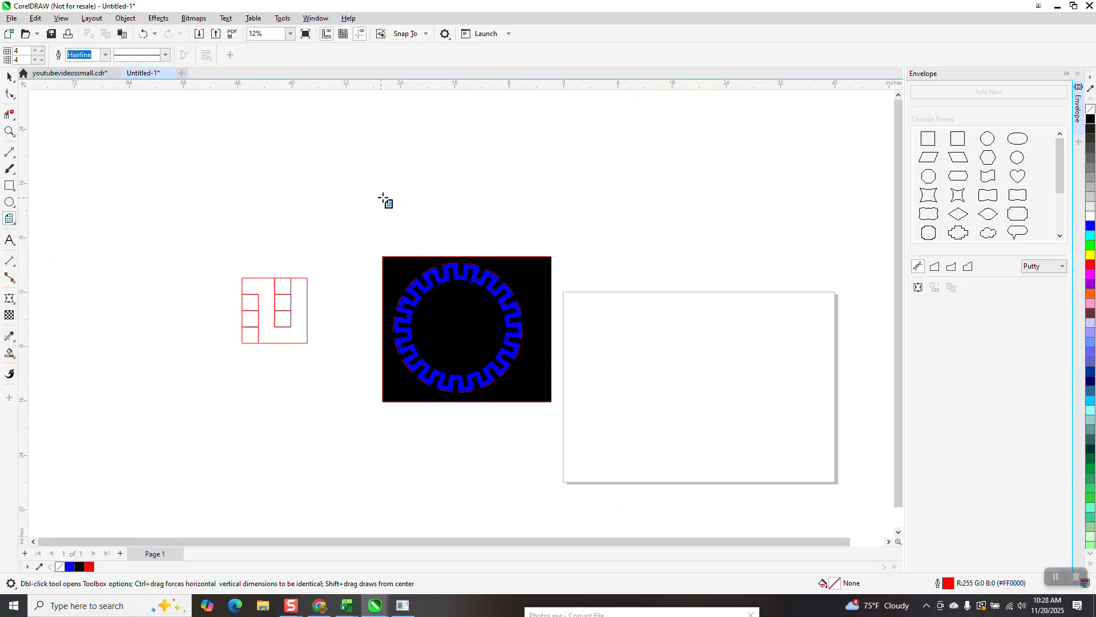
drag(558, 202, 524, 239)
Delete interior grid segments with Virtual Segment Delete to open a continuous Greek key path, undoing the first misdrawn cut
click(9, 132)
drag(498, 190, 561, 233)
click(10, 116)
mouse_move(240, 187)
mouse_down()
mouse_move(244, 312)
mouse_move(322, 317)
mouse_up()
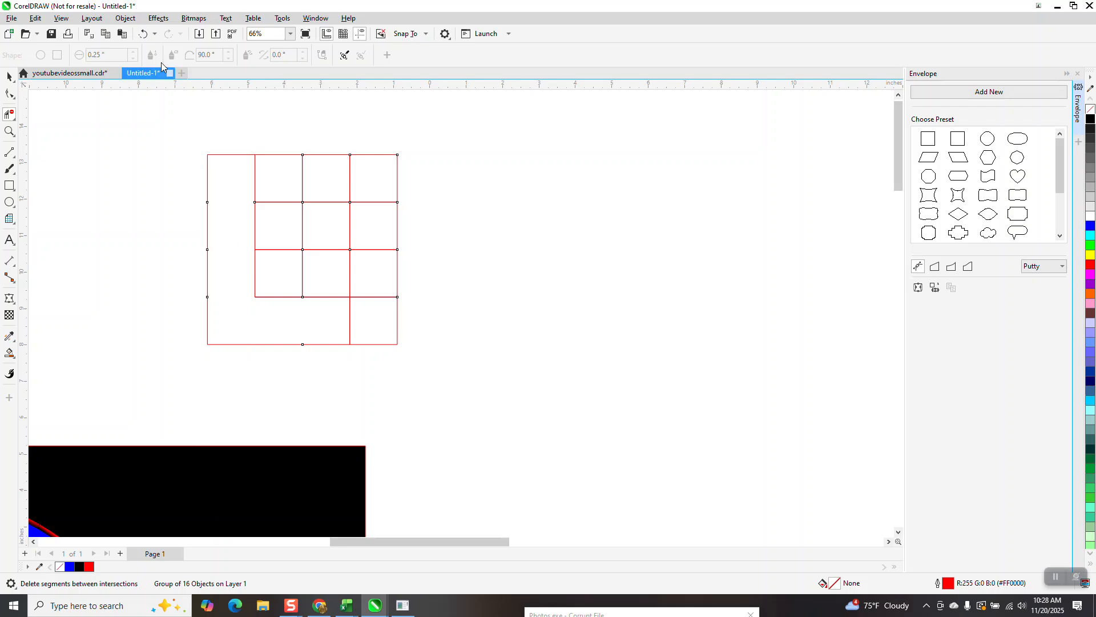
click(143, 34)
drag(244, 178, 257, 172)
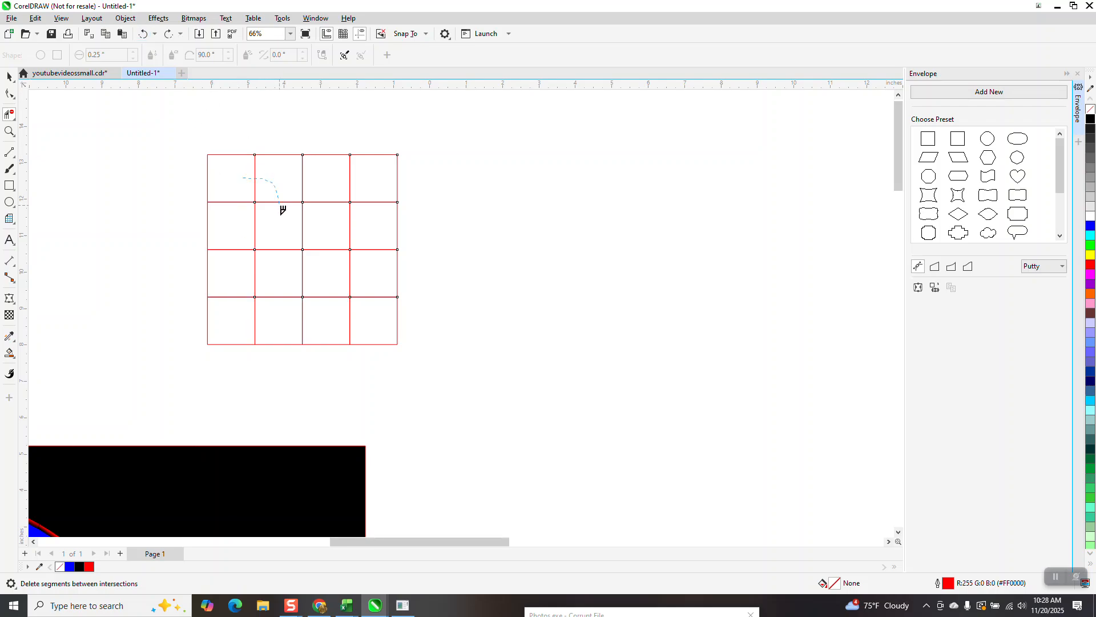
drag(372, 188, 371, 187)
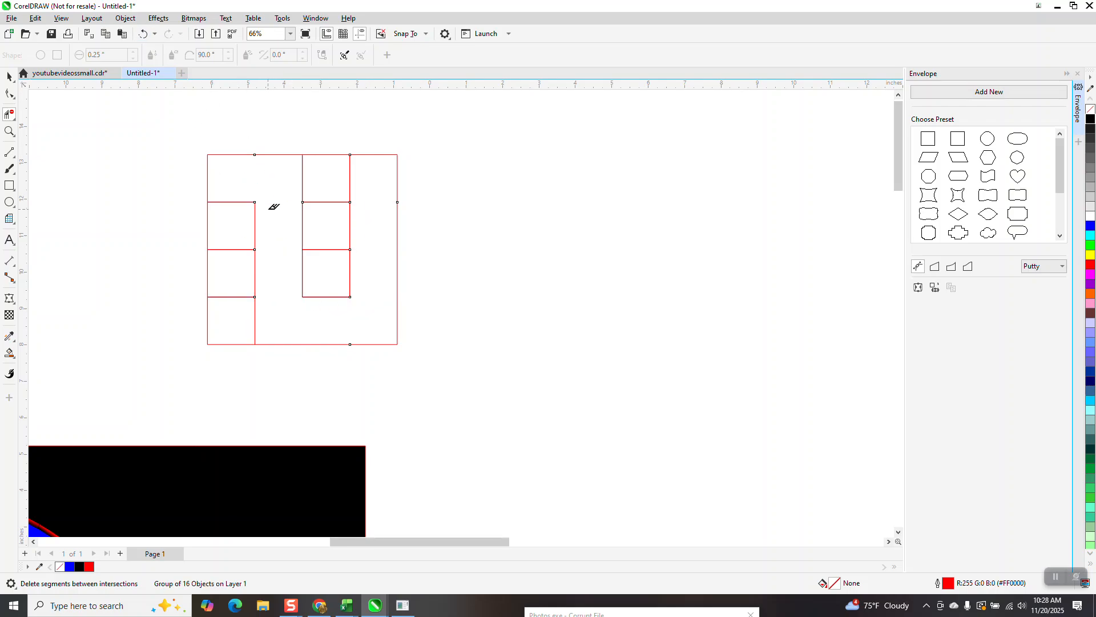
Create a red shape from the Greek key path with Smart Fill and nudge it 10 inches to the right of the grid
click(10, 353)
click(226, 186)
key(Right)
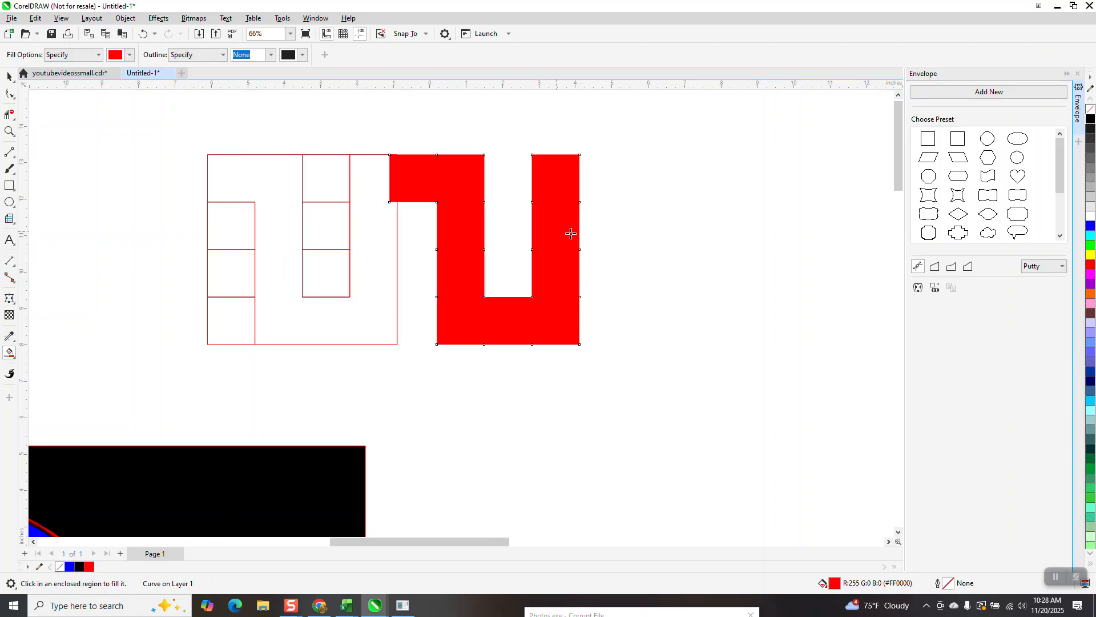
key(Right)
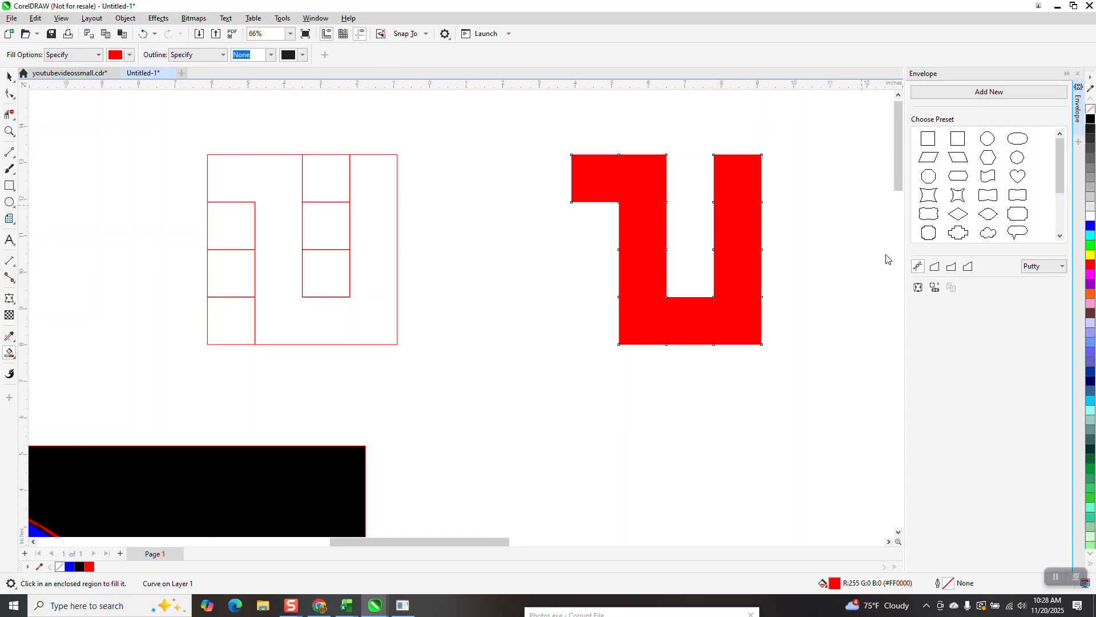
Replace the key shape's red fill with no fill and a black outline, and close the Envelope docker
scroll(868, 251, down, 1)
click(1091, 110)
right_click(1090, 119)
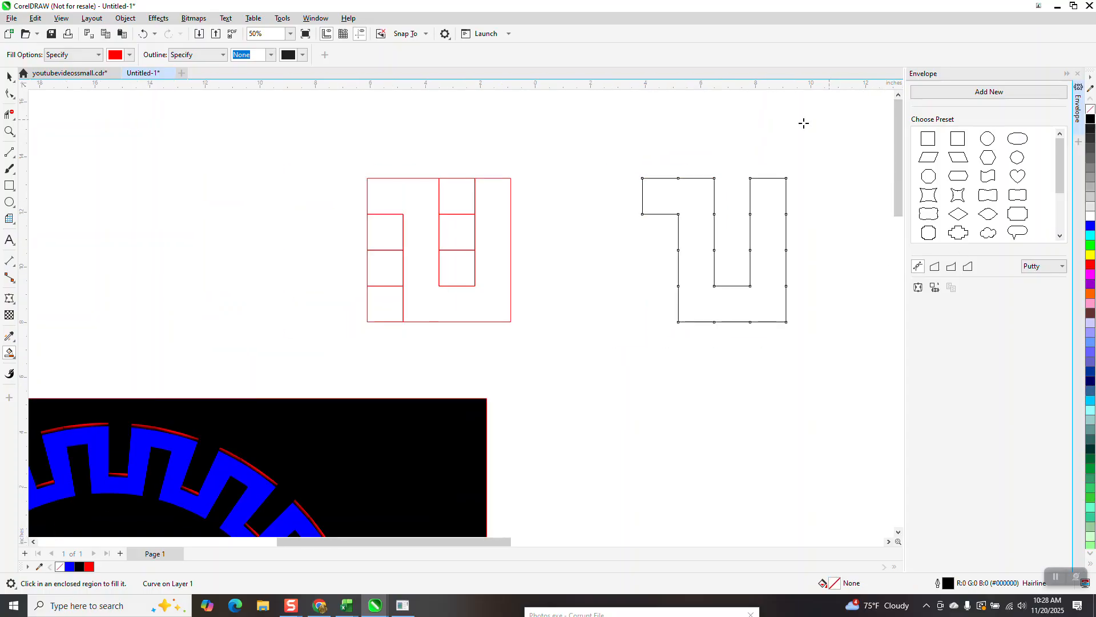
scroll(752, 125, down, 1)
click(1078, 73)
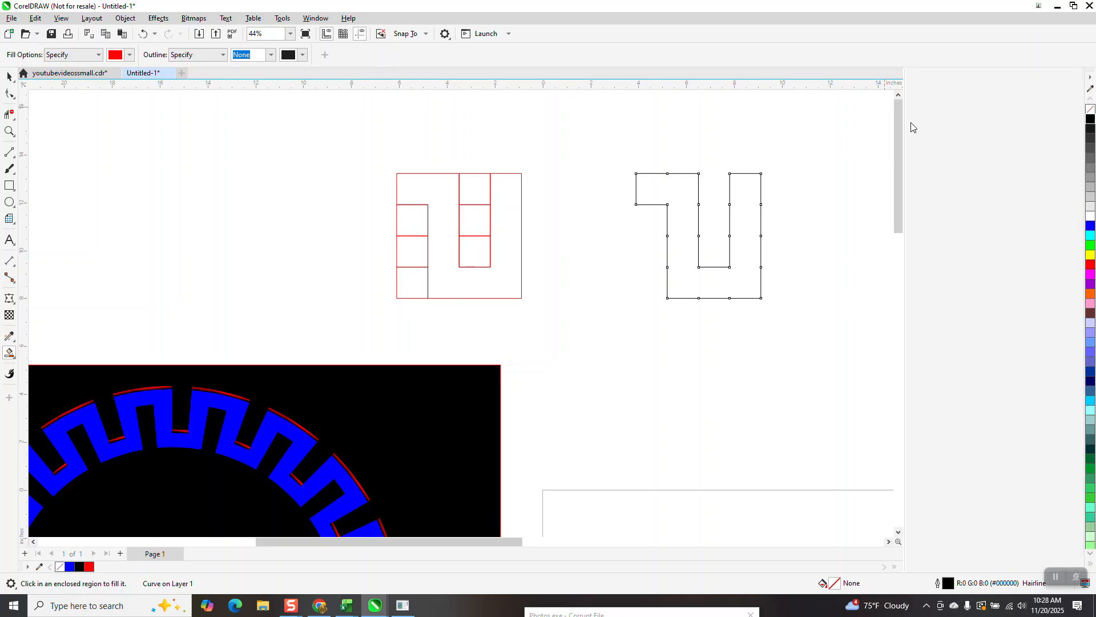
Draw a circle about 24.9 inches across centred on the page, and add a concentric copy scaled to 74%
scroll(461, 162, down, 3)
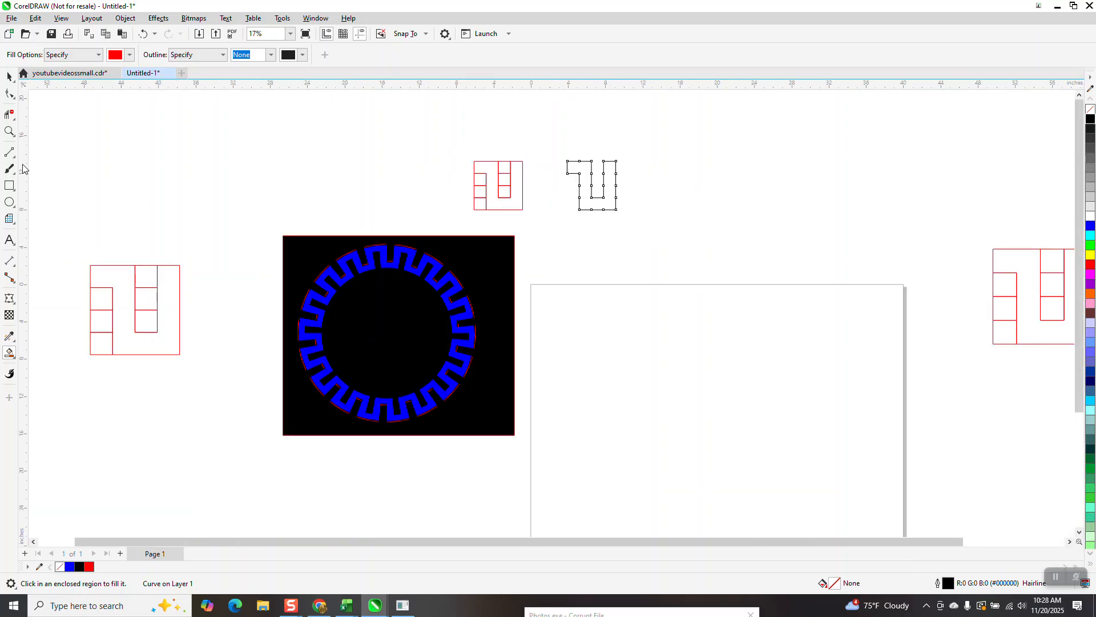
click(9, 202)
scroll(560, 220, down, 2)
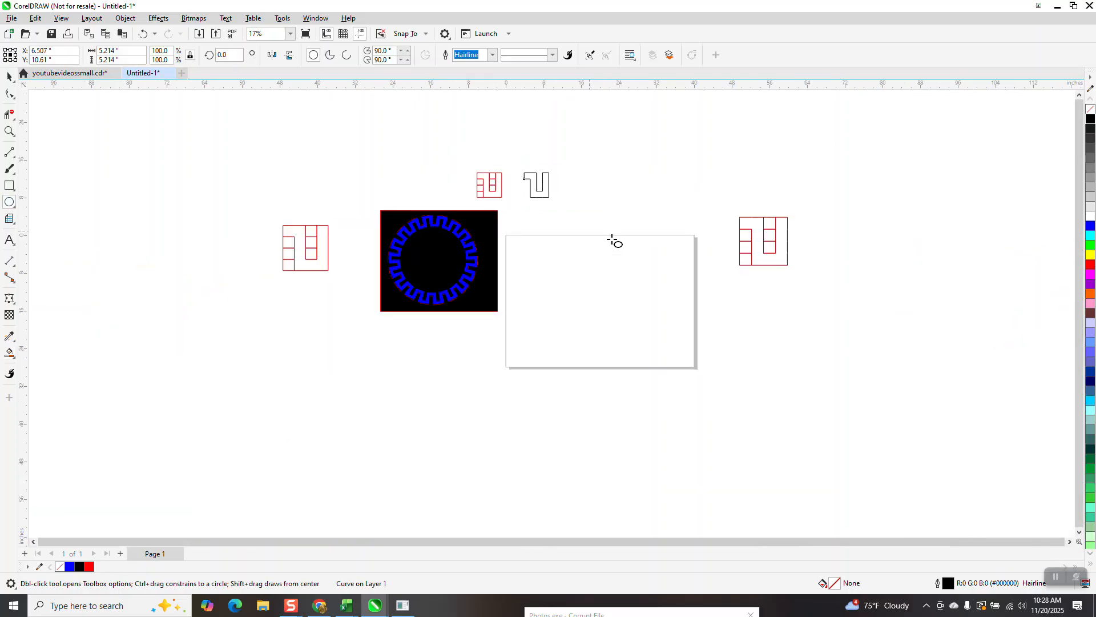
drag(654, 251, 588, 363)
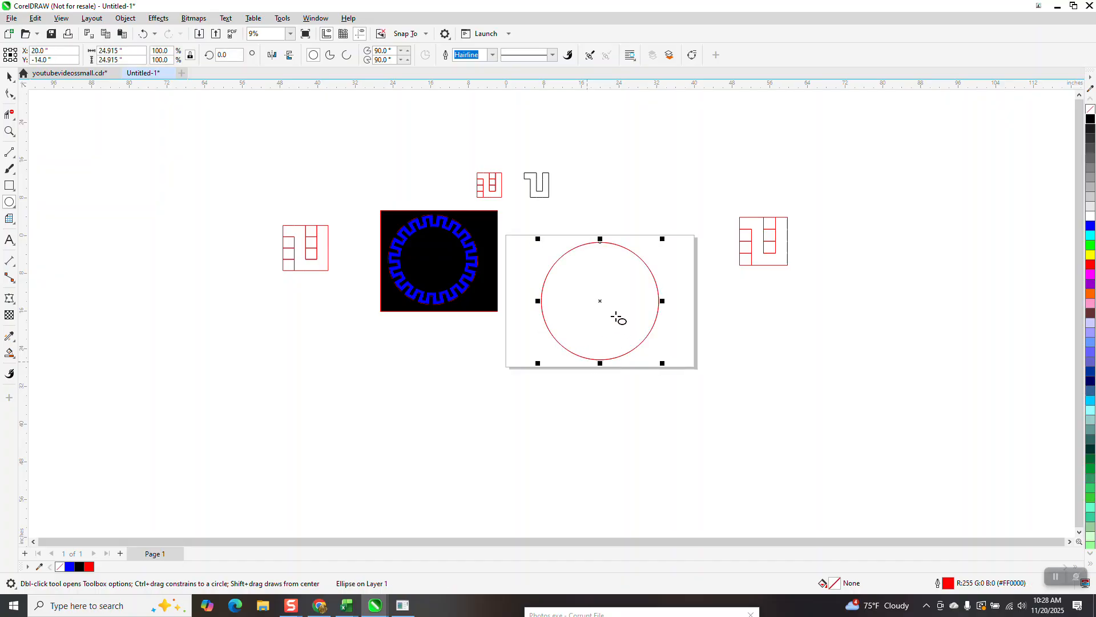
drag(663, 237, 656, 254)
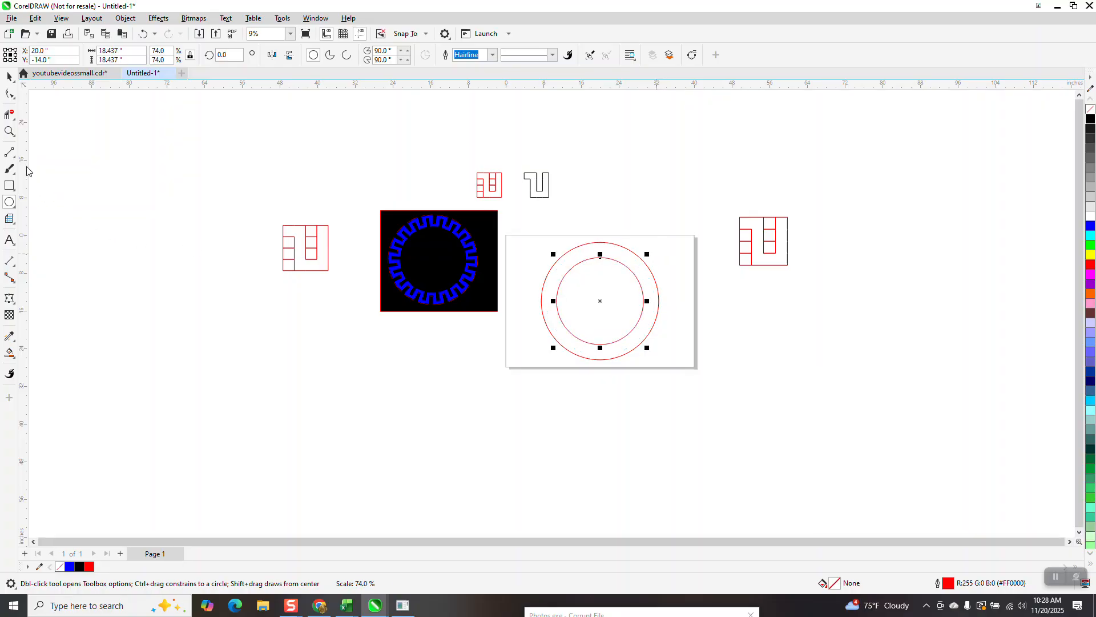
Draw a vertical line about 35.4 inches long and centre it on the page through both circles
click(9, 152)
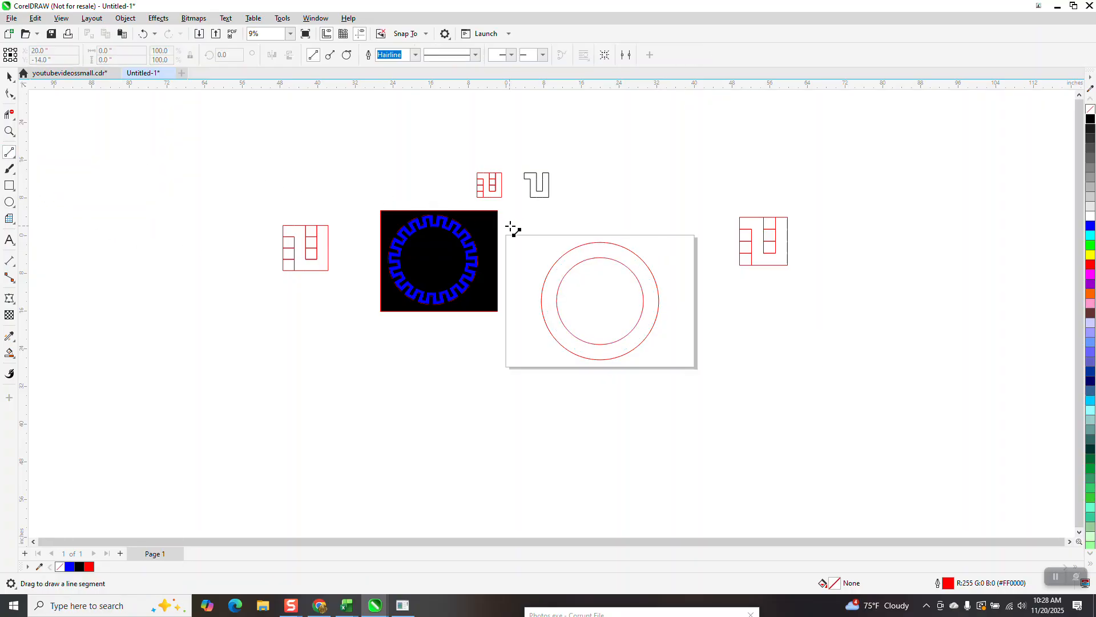
drag(521, 223, 530, 391)
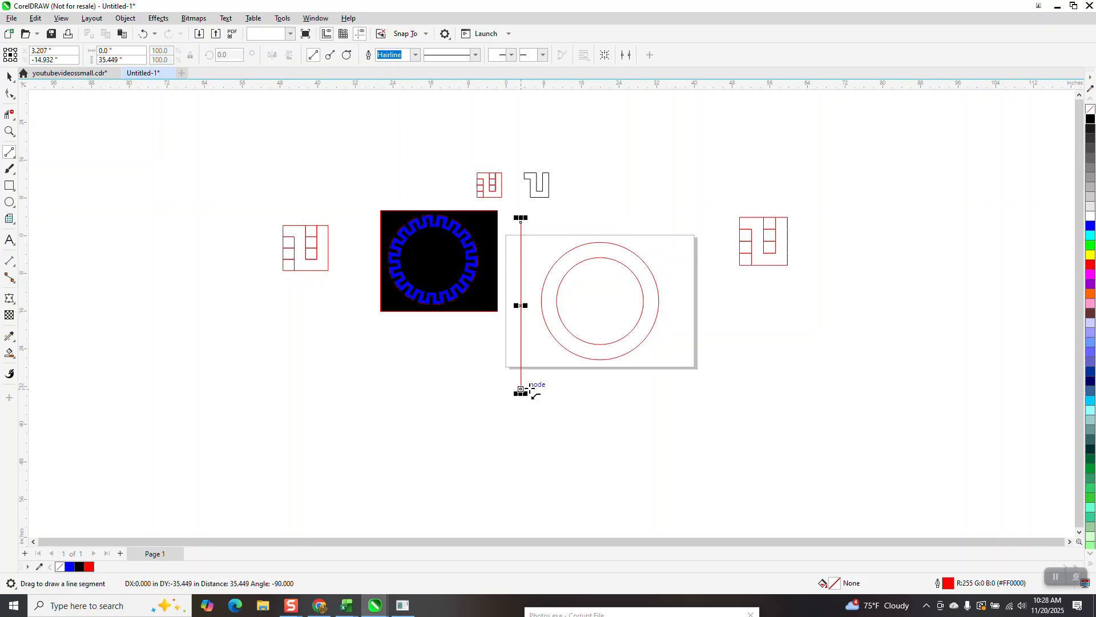
key(p)
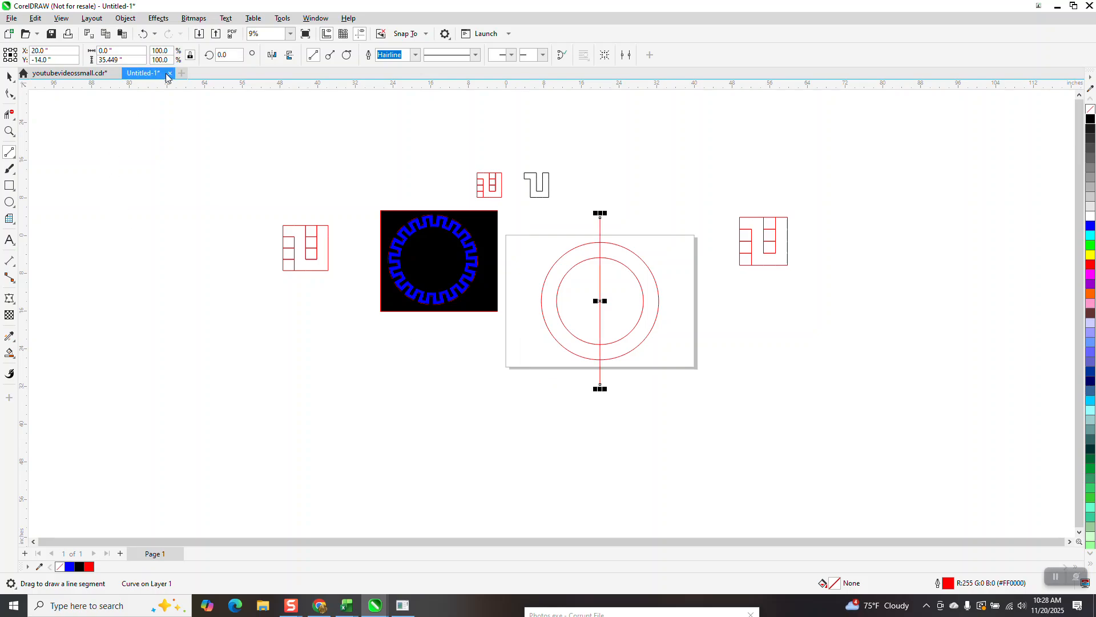
Rotate the line 10 degrees and add a horizontally mirrored copy so the two lines cross at the circles' centre
click(228, 55)
text(10)
key(Return)
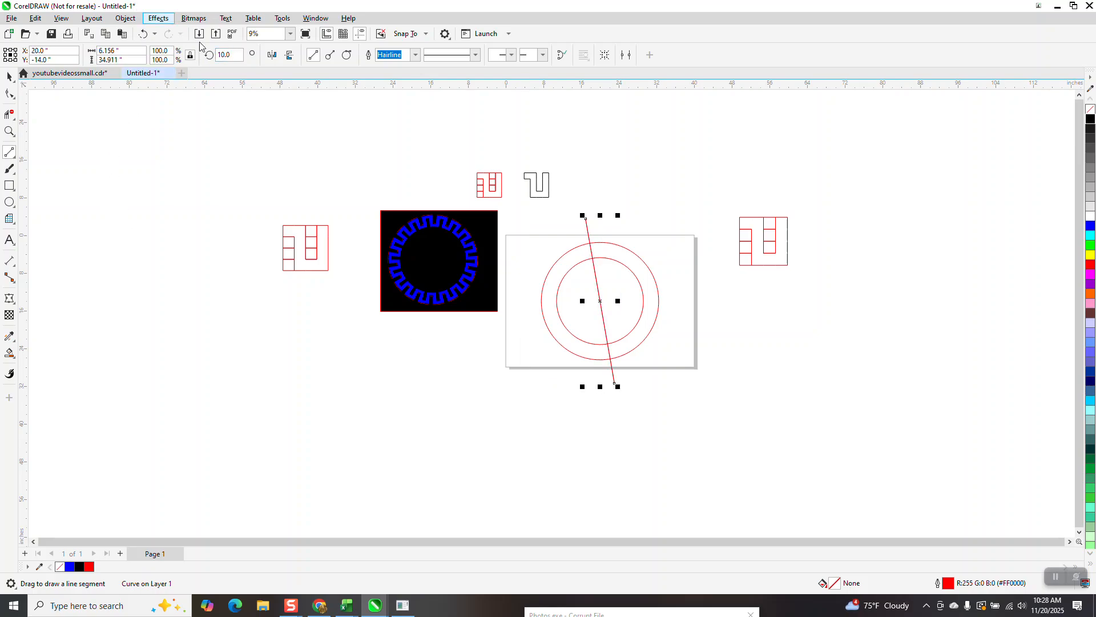
click(272, 56)
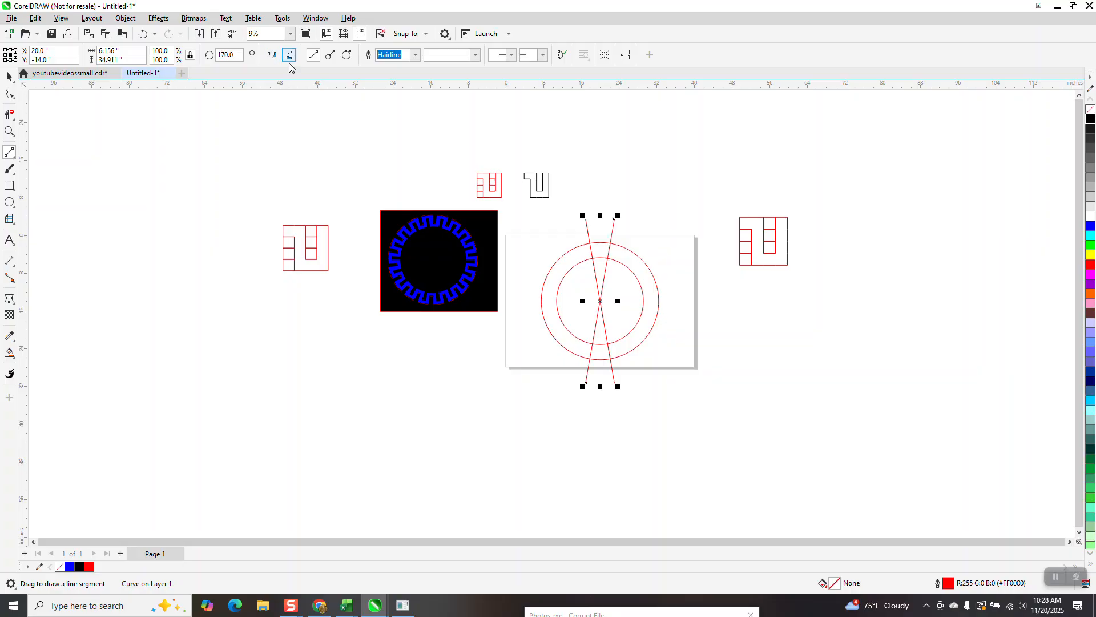
Smart Fill the upper ring wedge between the crossing lines, nudge it 15 inches right, and give it no fill and a black outline
click(9, 353)
click(602, 249)
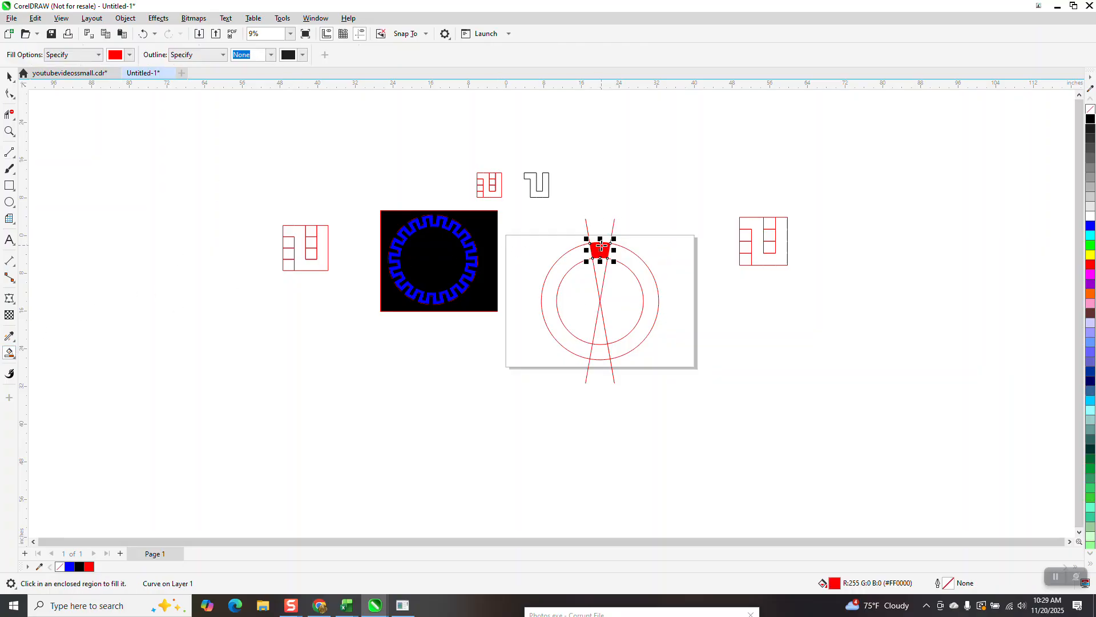
key(Right)
key(Right)
key(Right)
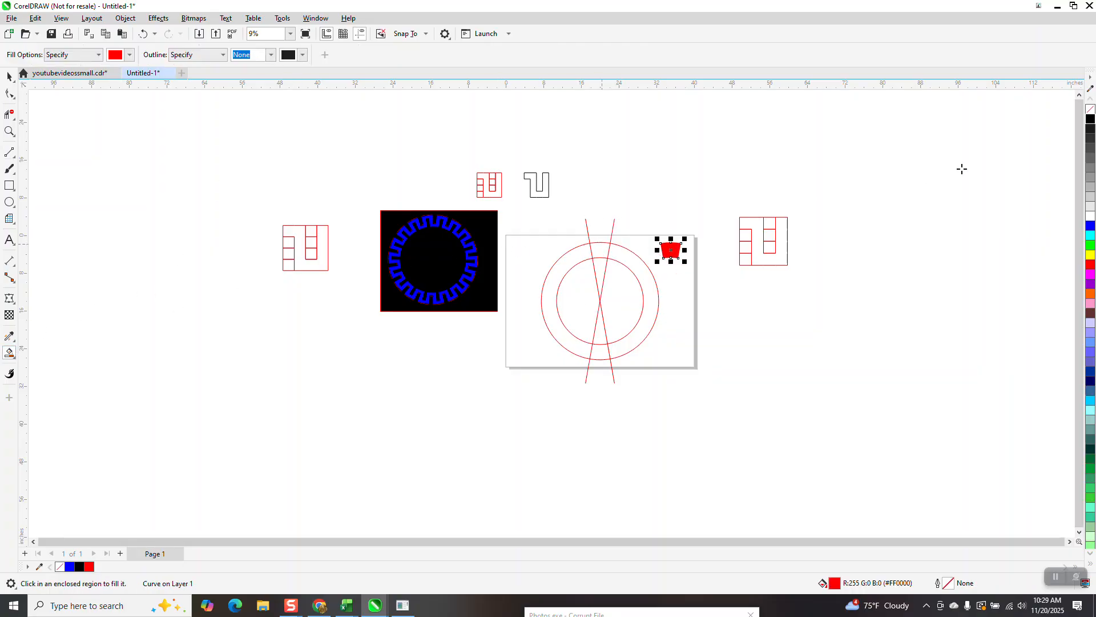
click(1091, 110)
right_click(1090, 120)
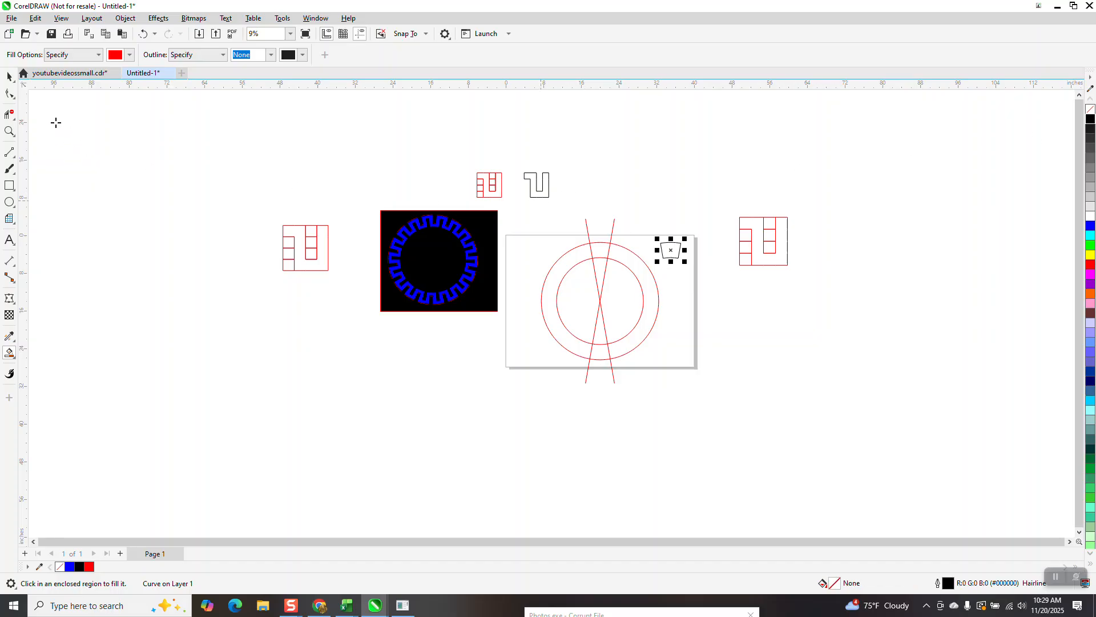
Place the key outline just above the wedge and apply an envelope to it created from the wedge shape
click(10, 77)
drag(541, 183, 669, 198)
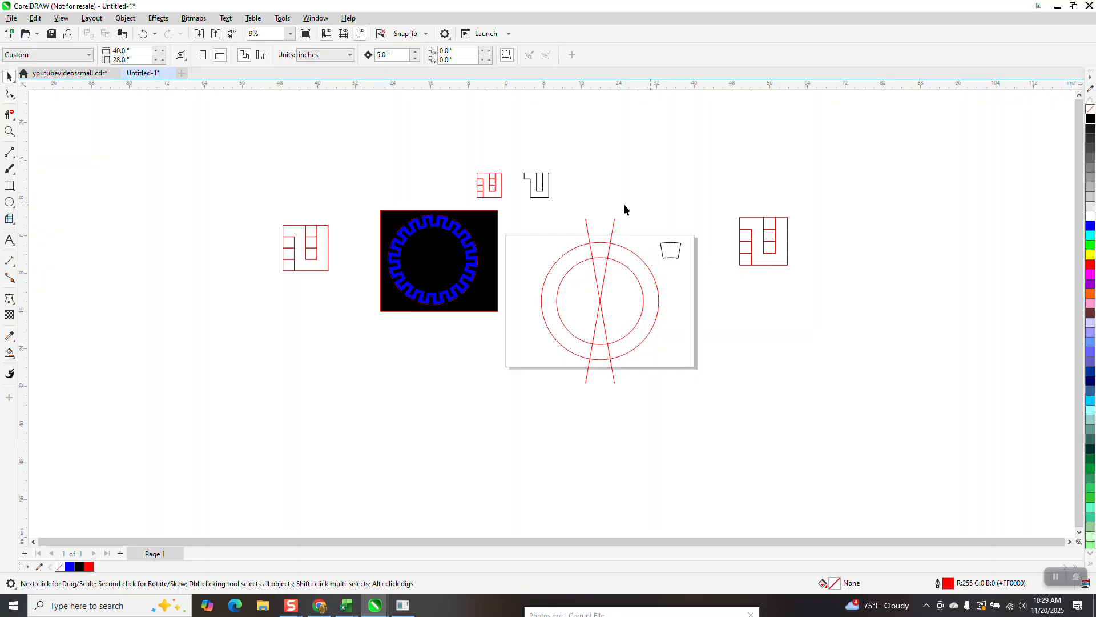
drag(549, 192, 678, 223)
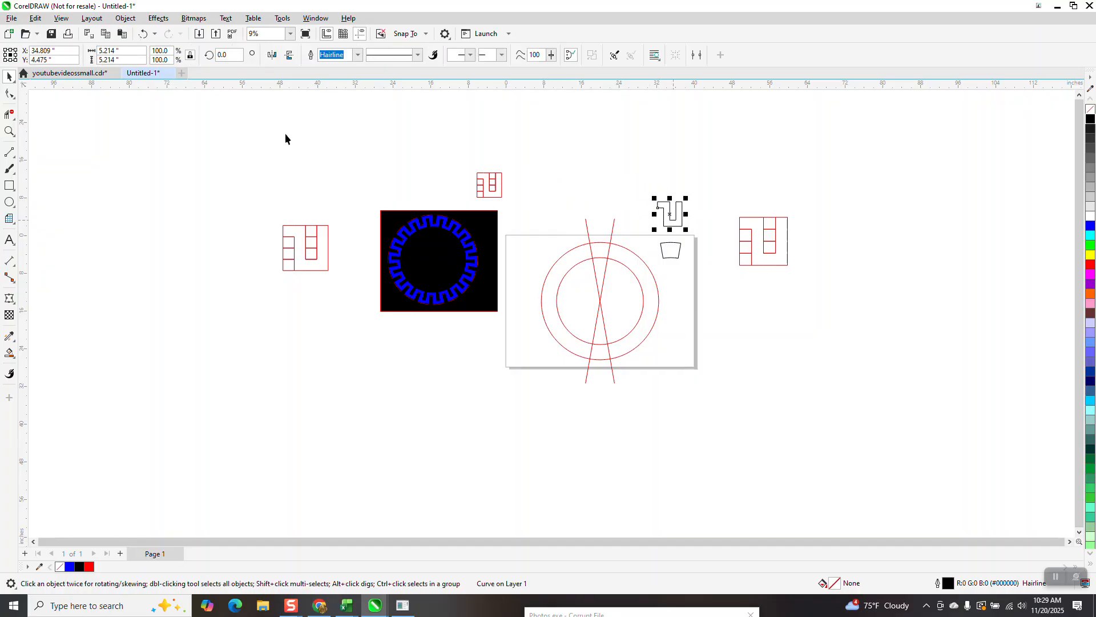
click(156, 22)
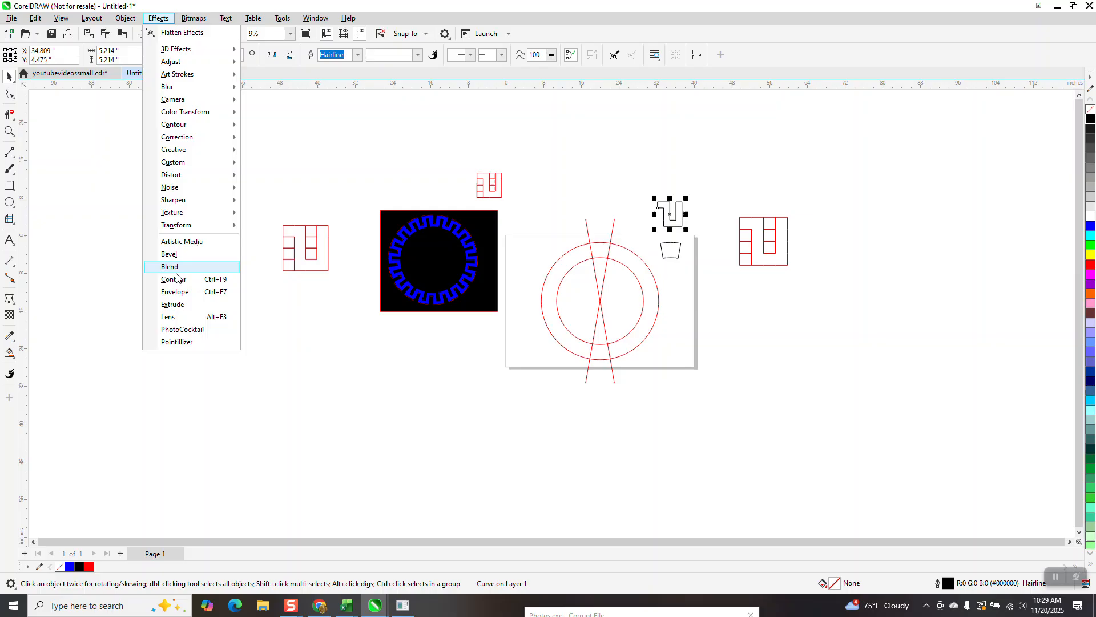
click(178, 292)
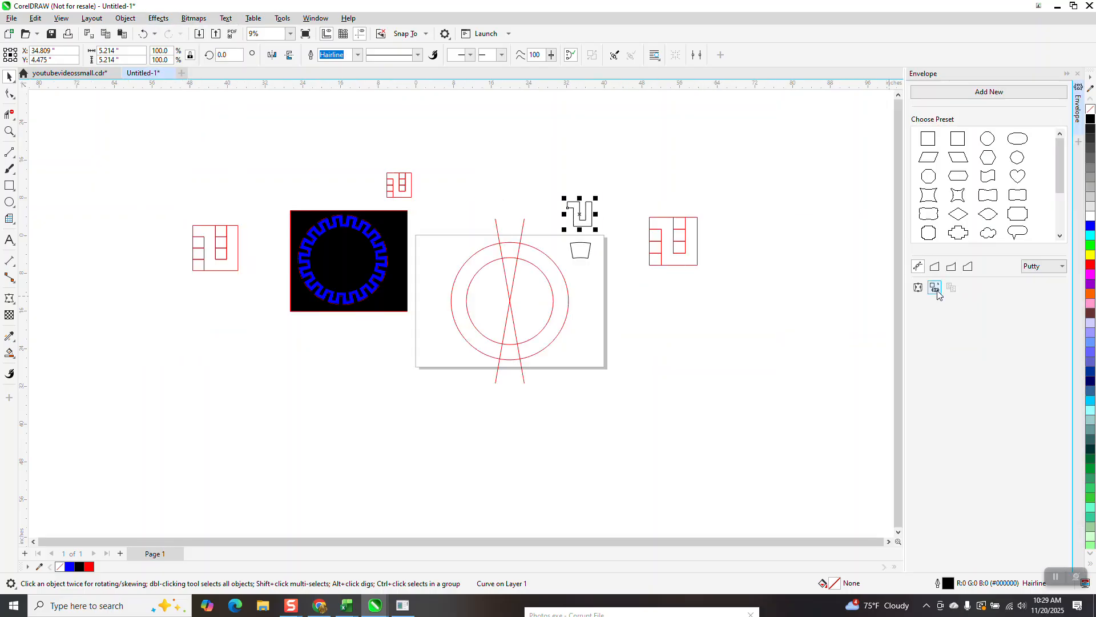
click(936, 289)
click(575, 252)
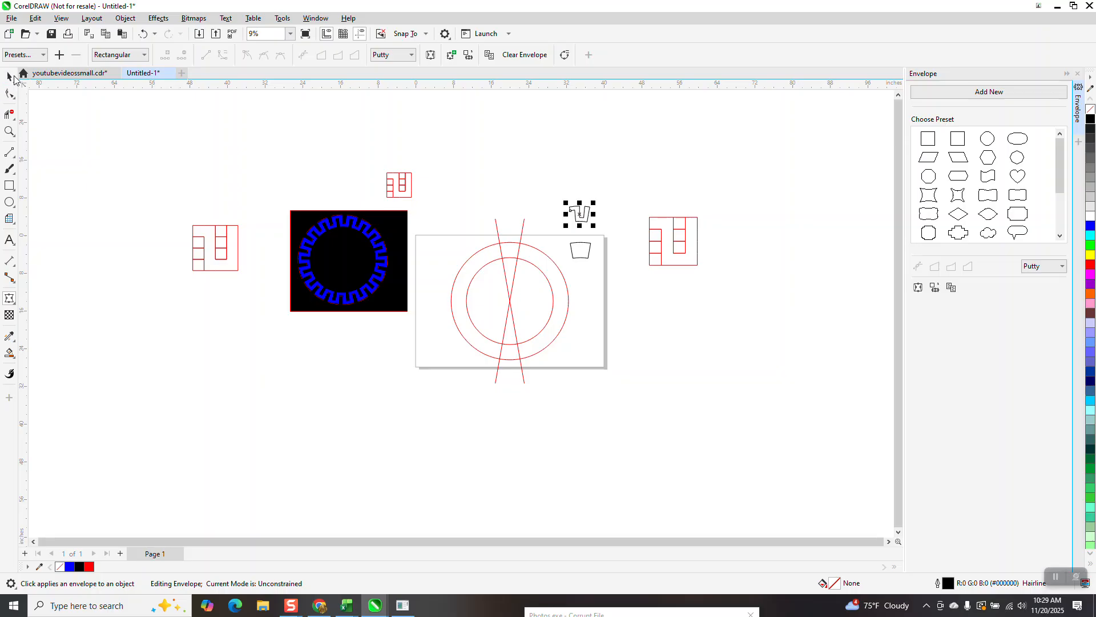
Try to align the enveloped key shape onto the wedge outline by their vertical centres only
shift+click(582, 249)
key(e)
double_click(581, 248)
click(14, 79)
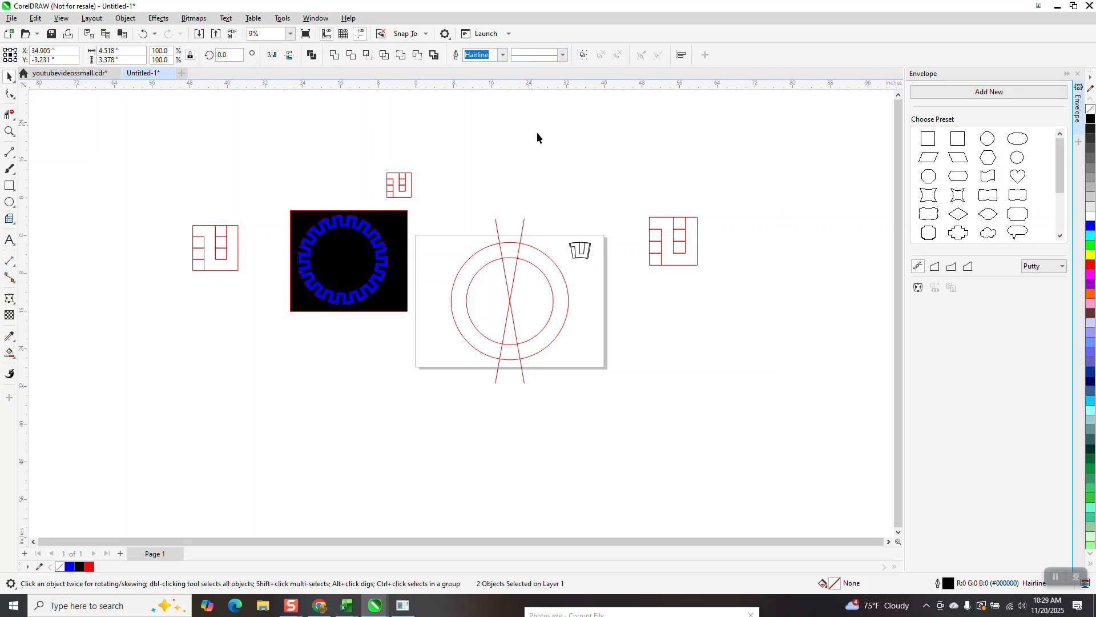
click(531, 120)
click(10, 132)
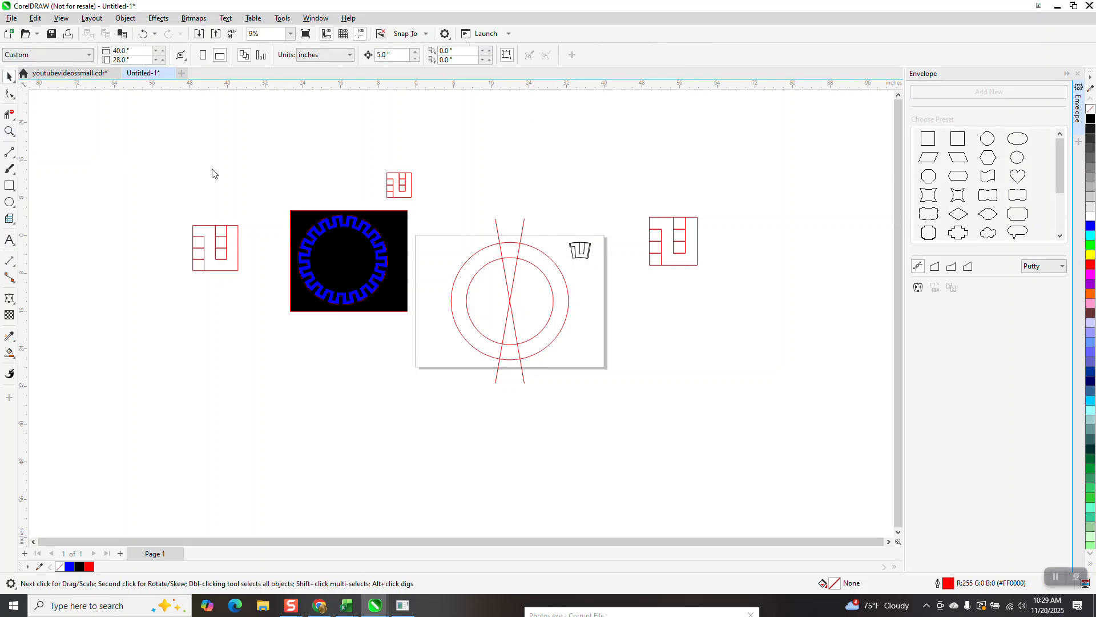
drag(560, 231, 608, 269)
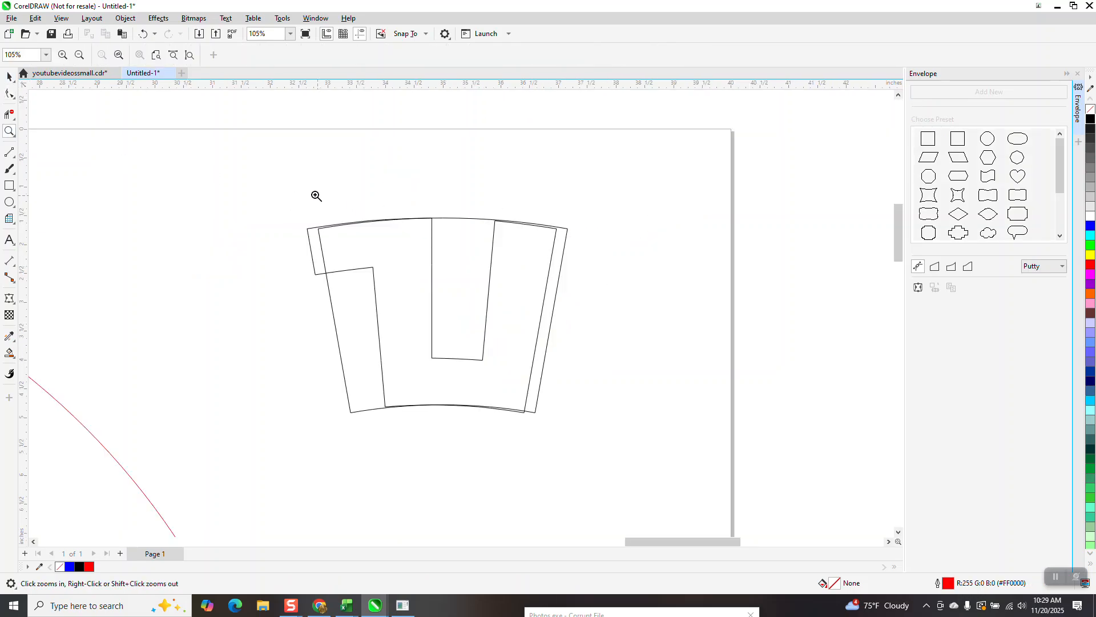
click(144, 35)
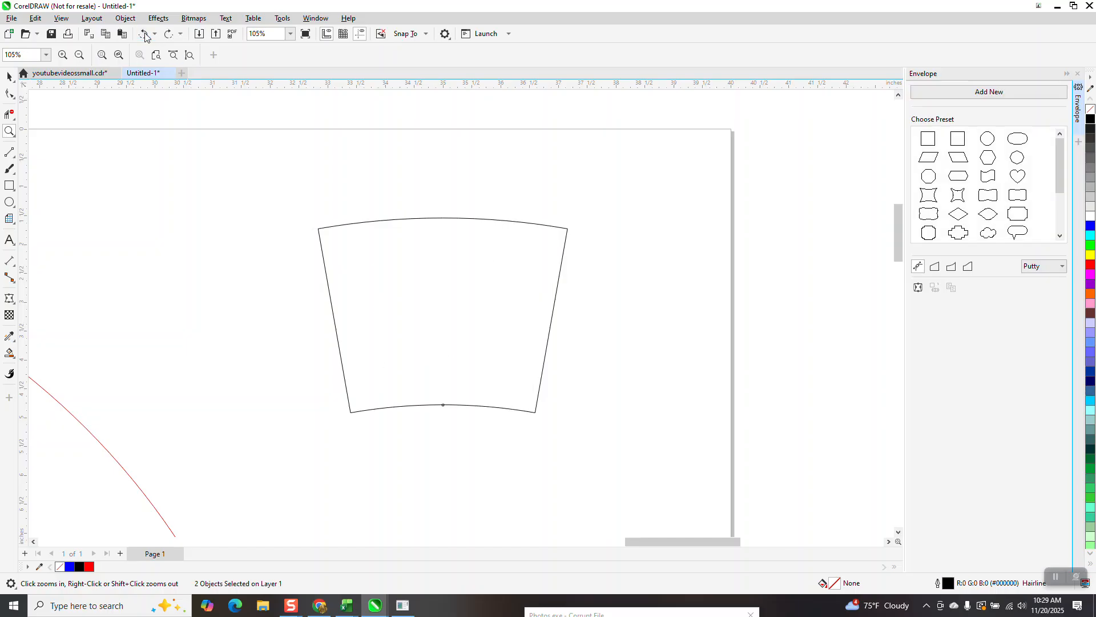
Align the enveloped key shape with the wedge outline on both their horizontal and vertical centres
scroll(392, 277, down, 5)
key(space)
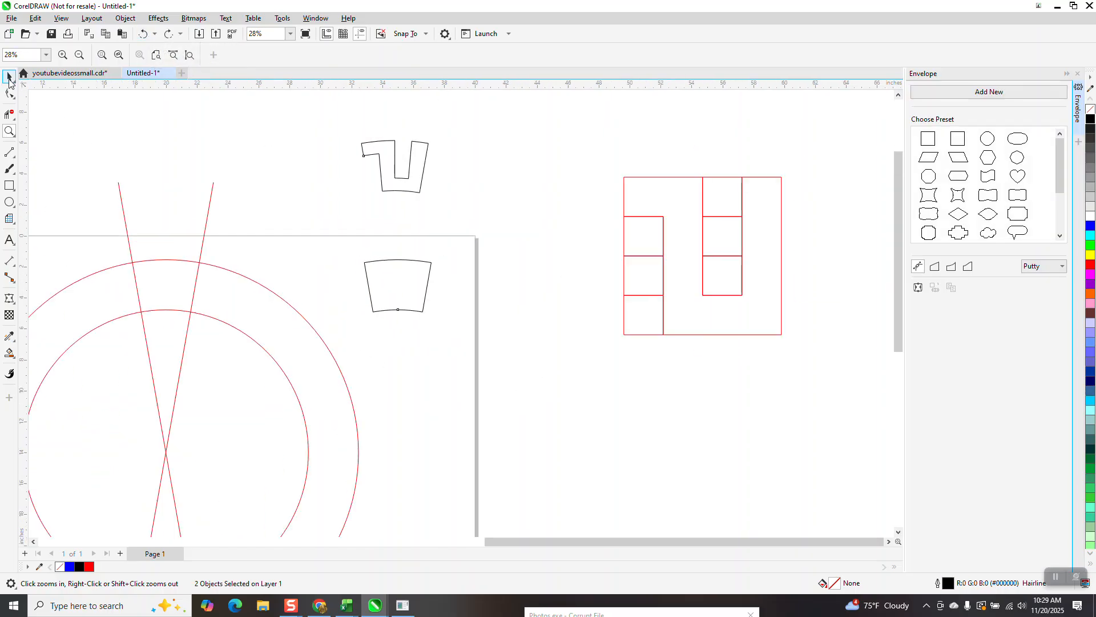
key(e)
key(c)
key(ctrl+l)
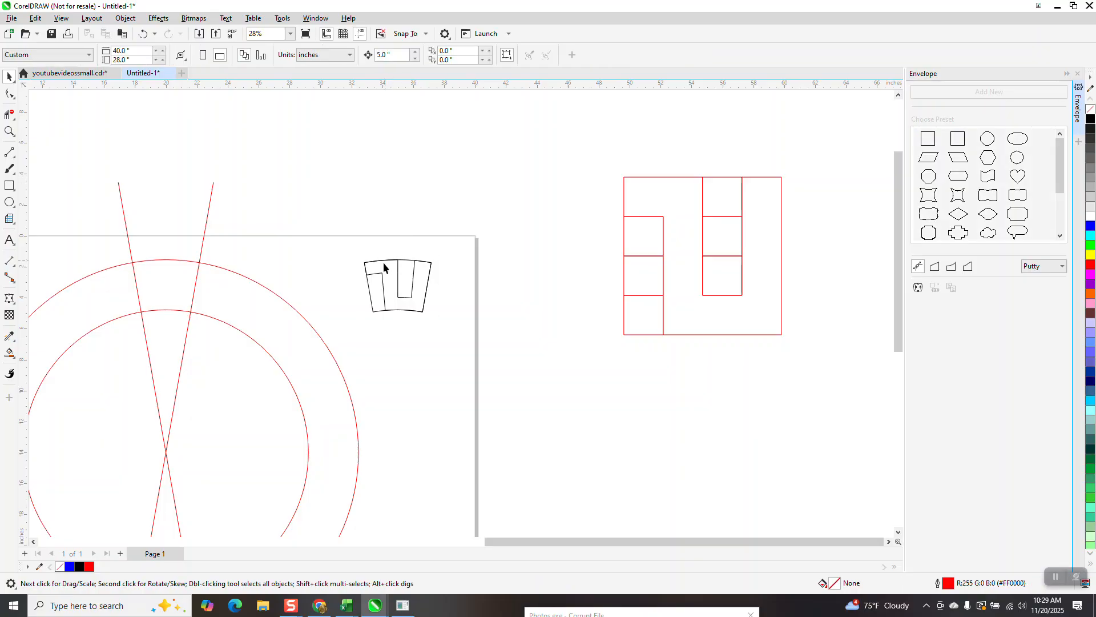
Duplicate the enveloped key shape and nudge the copy 15 inches left into the ring between the crossing lines
key(plus)
key(Left)
key(Left)
key(Left)
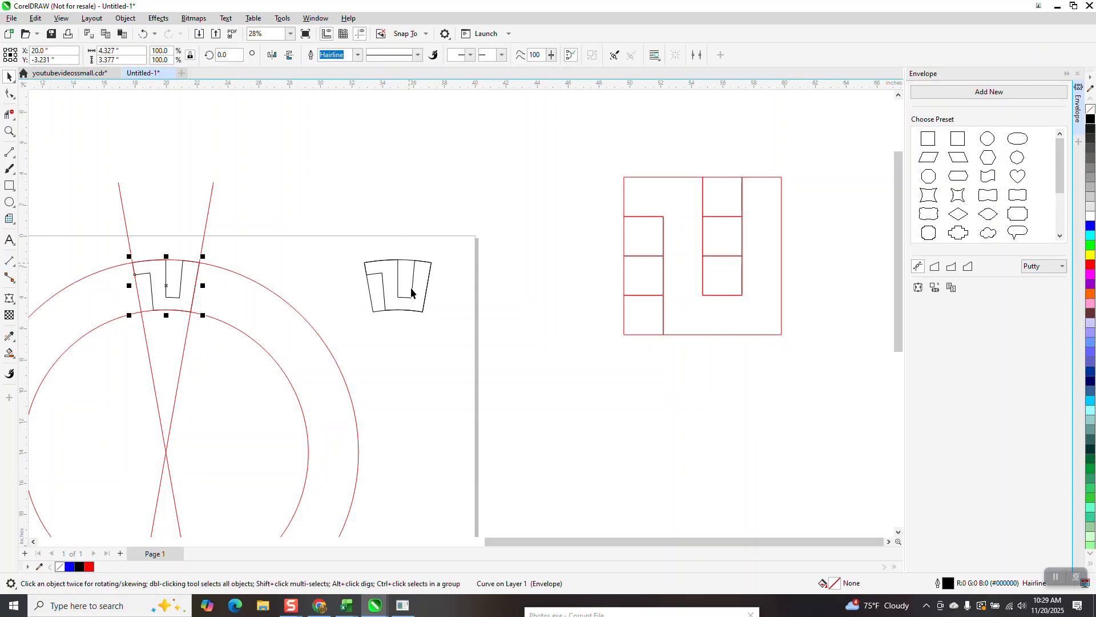
Delete the spare enveloped key shape beside the wedge
click(376, 304)
drag(330, 206, 554, 371)
key(Delete)
scroll(465, 234, down, 2)
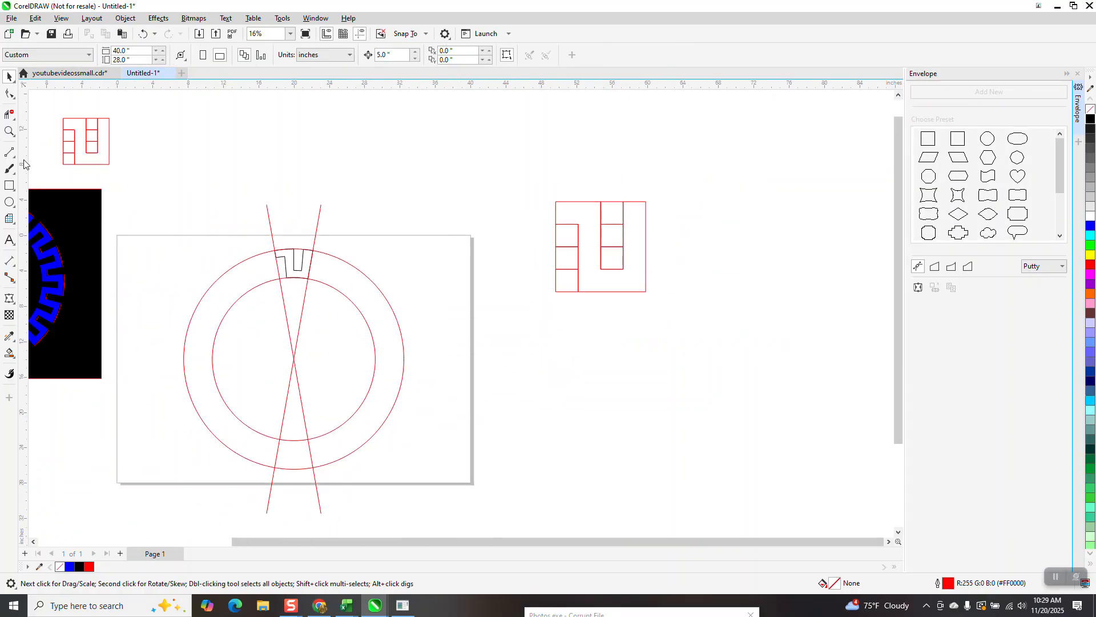
Enlarge the outer circle slightly beyond the key's top edge and the inner circle to about 20.4 inches in diameter, keeping both centred
click(9, 131)
drag(262, 238, 434, 344)
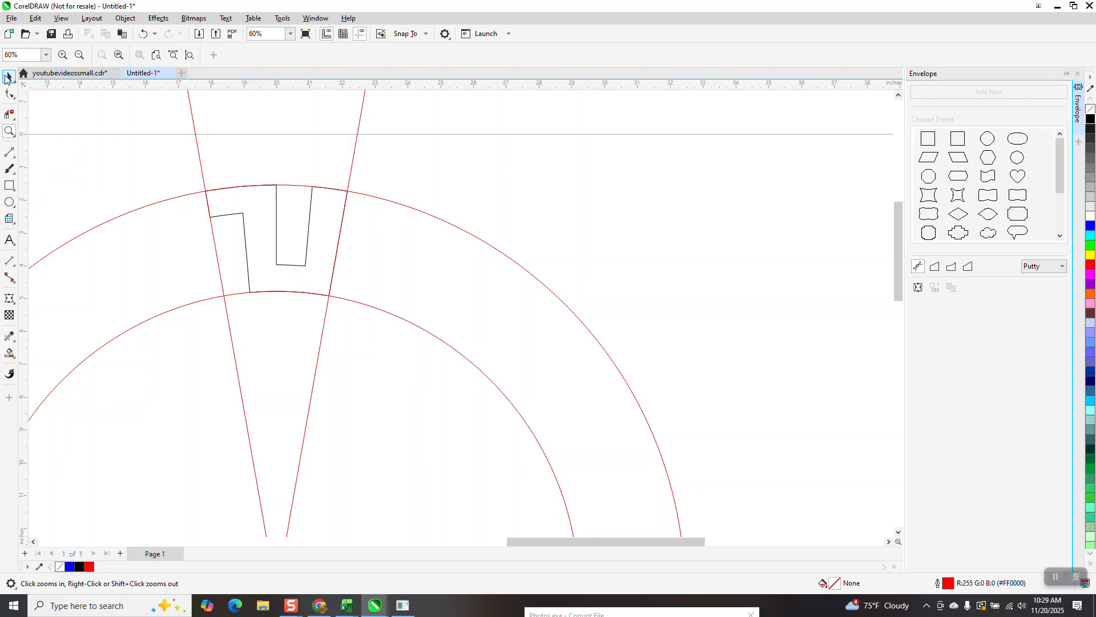
click(8, 76)
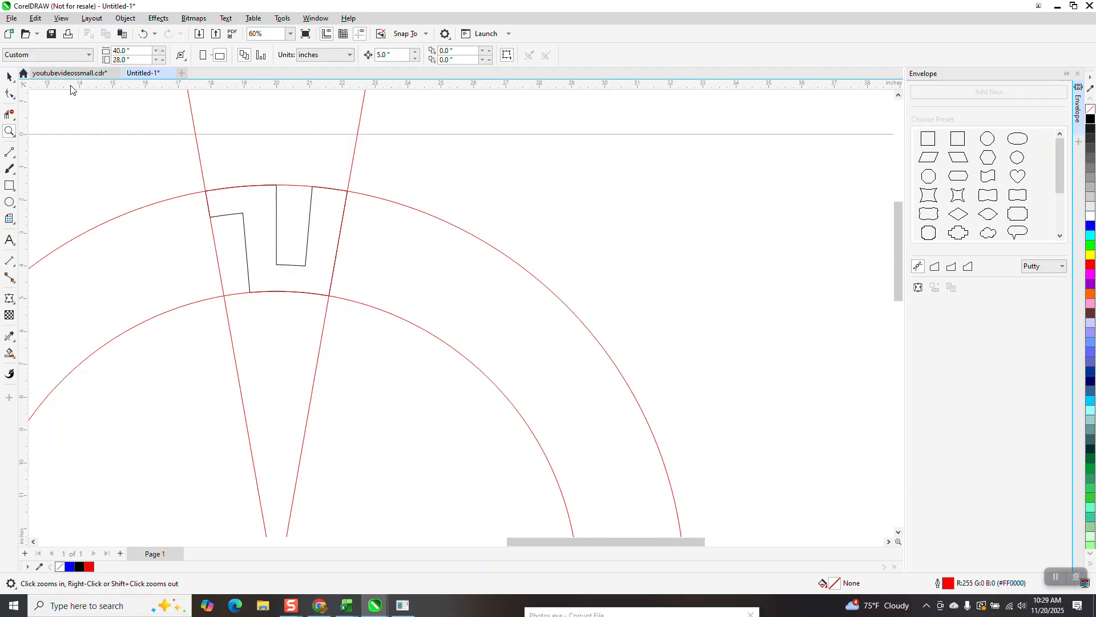
click(403, 206)
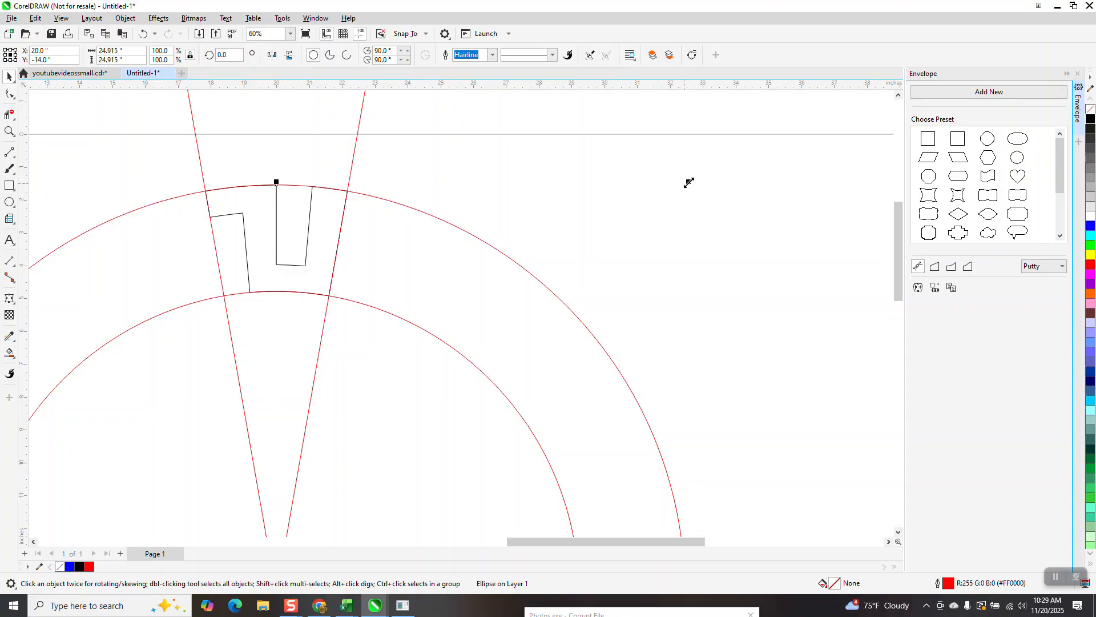
drag(690, 181, 696, 174)
click(419, 333)
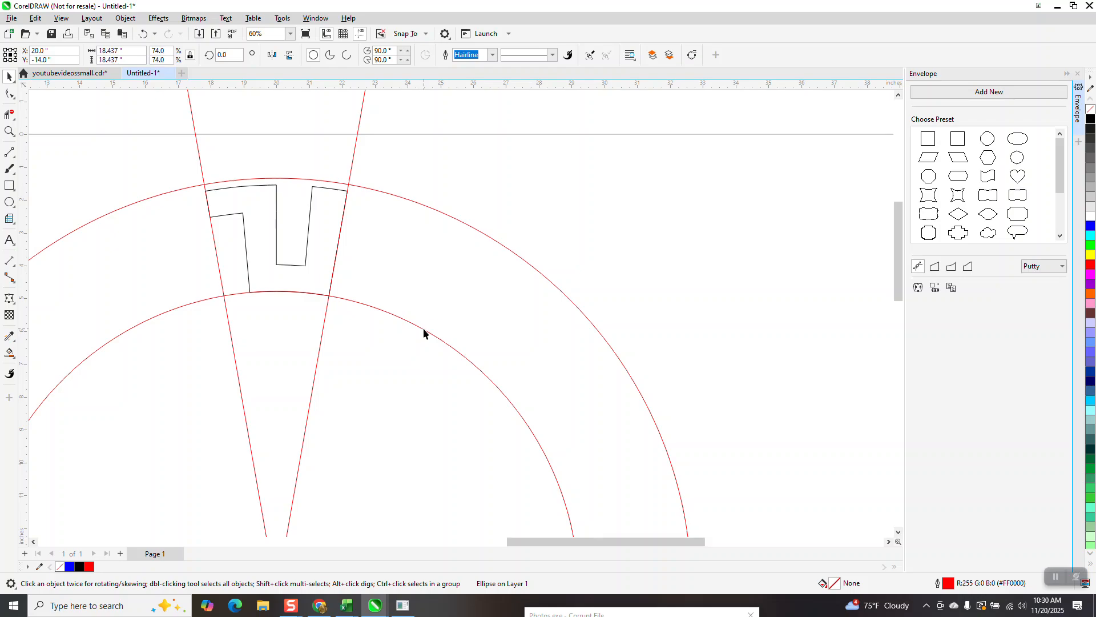
drag(584, 287, 616, 256)
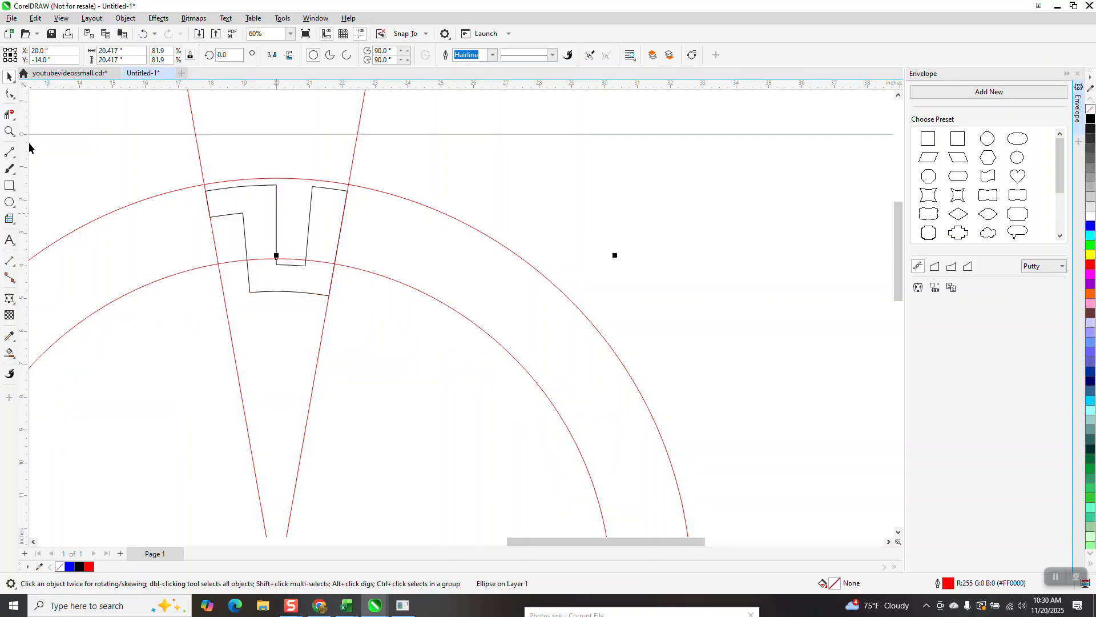
Draw a vertical line about 2.8 inches long from the notch's lower-left corner along its left edge to just above the outer circle
click(9, 132)
drag(237, 150, 444, 316)
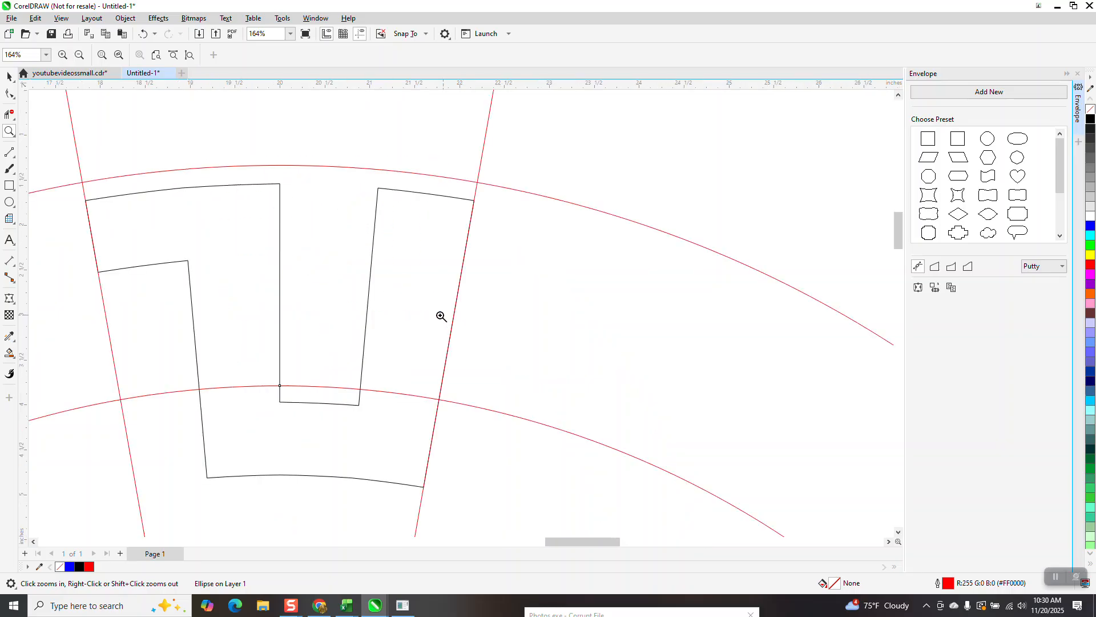
click(13, 163)
click(56, 166)
drag(280, 402, 280, 145)
key(space)
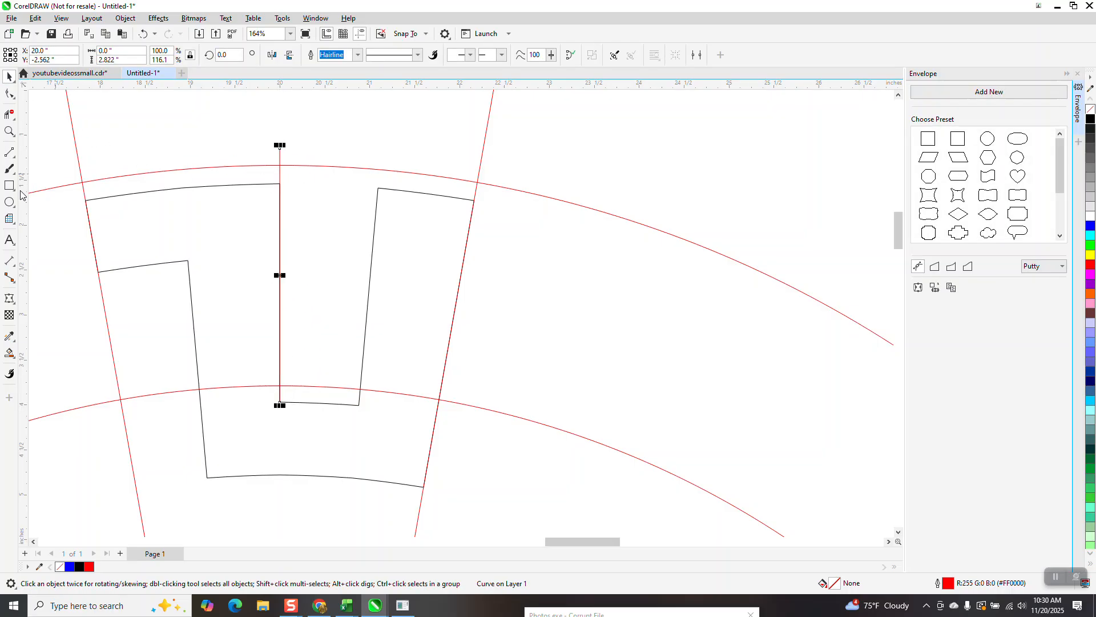
Draw a line along the slanted right edge of the key's notch, from its bottom corner to its top corner
click(10, 152)
drag(360, 405, 378, 188)
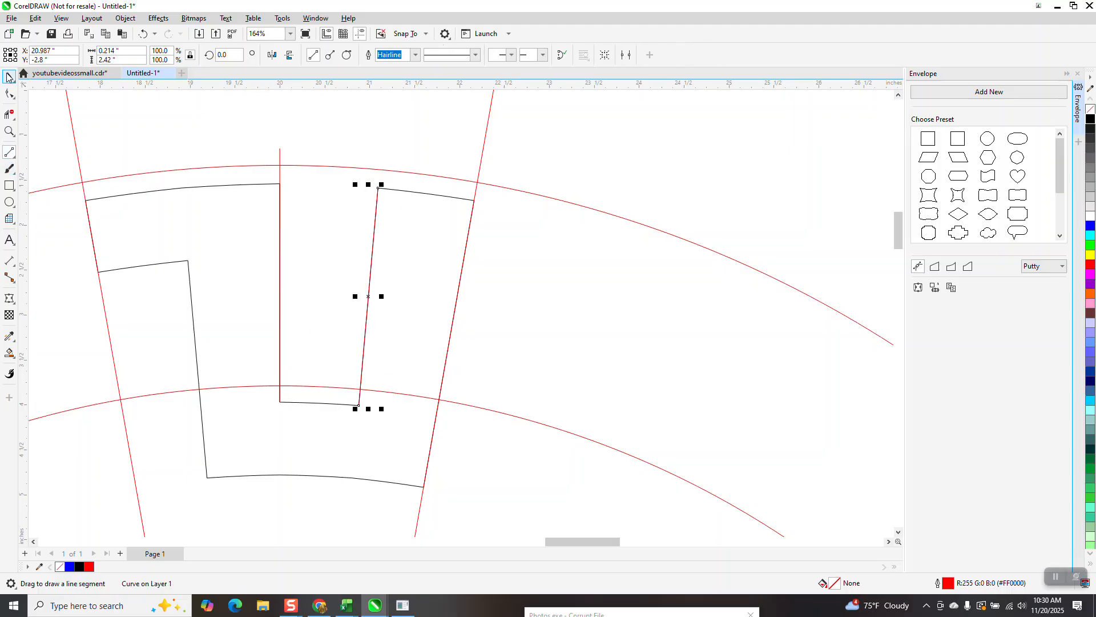
click(9, 76)
drag(378, 188, 378, 145)
click(370, 147)
key(ctrl+z)
drag(368, 185, 378, 147)
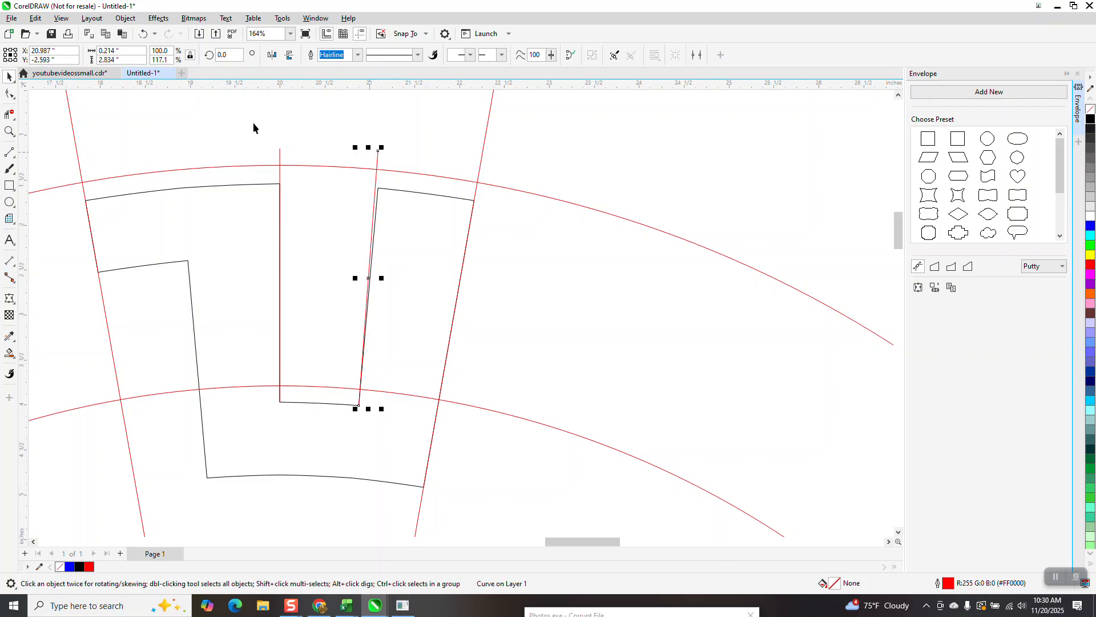
click(143, 34)
Scale the notch's right edge line proportionally to 118.7% so it extends past the outer circle
drag(379, 184, 395, 144)
scroll(385, 196, down, 1)
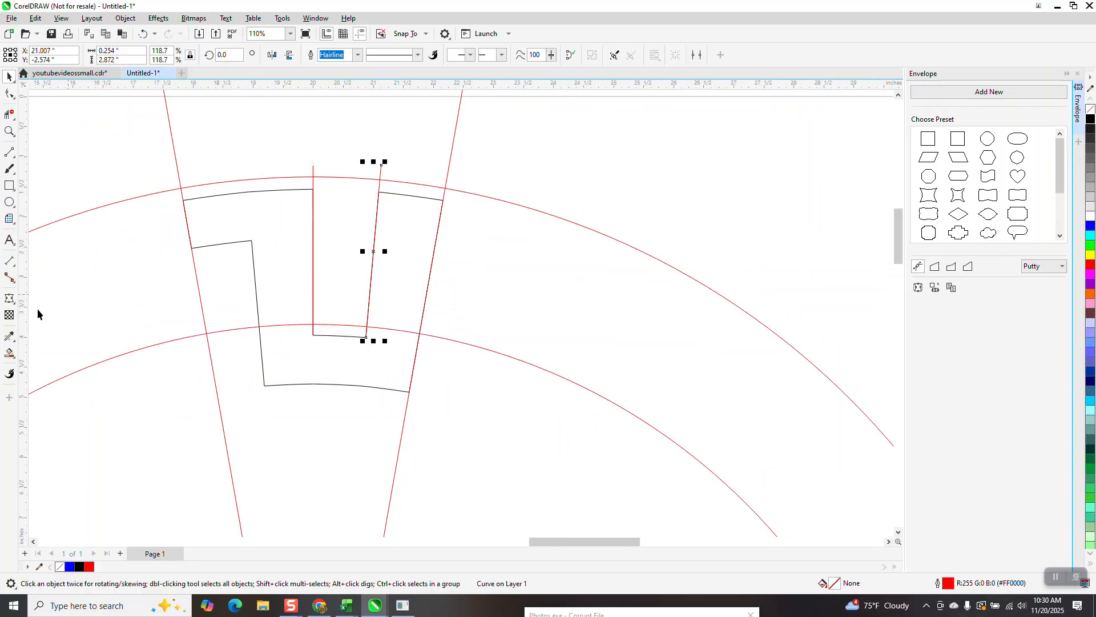
Smart-fill red the two strips between the key's top edges and the outer circle, moving each strip 5 inches right
click(10, 354)
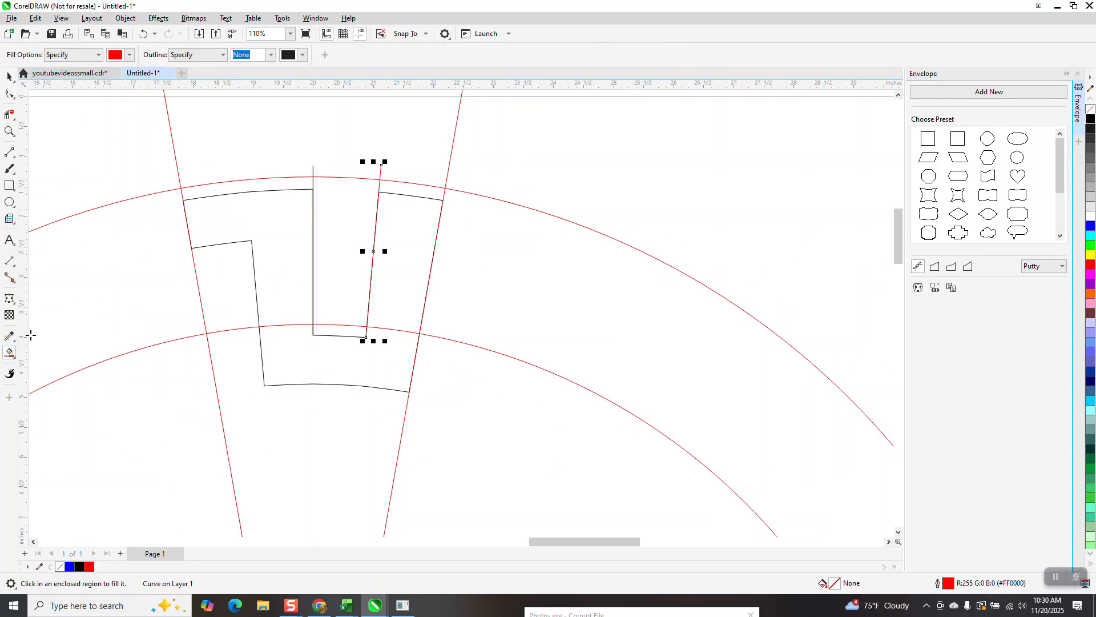
click(212, 199)
scroll(147, 210, down, 2)
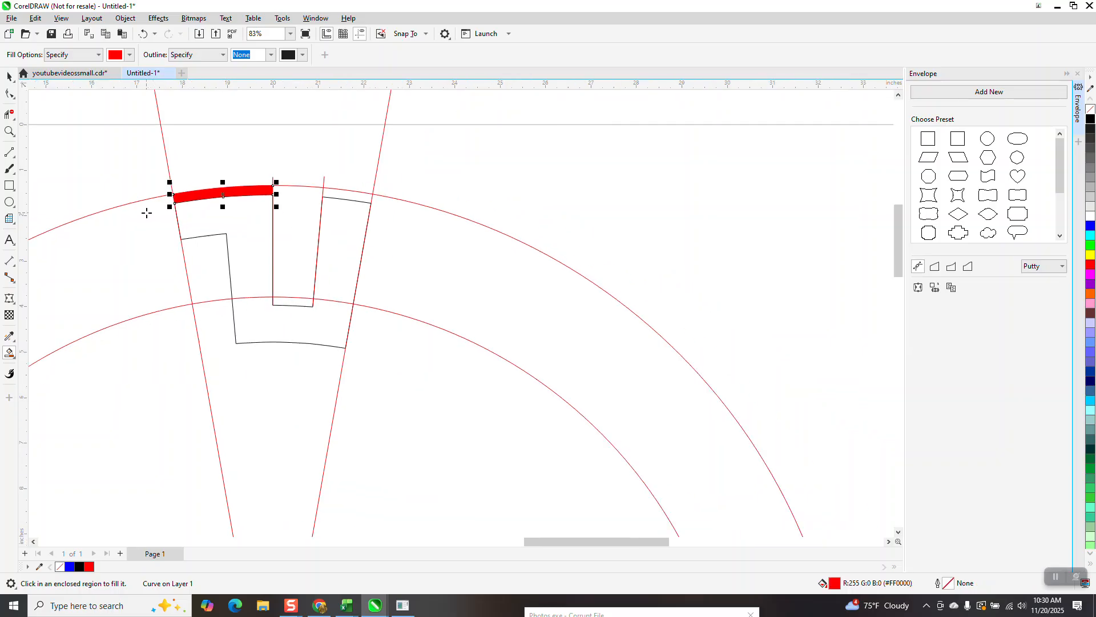
key(Right)
click(341, 197)
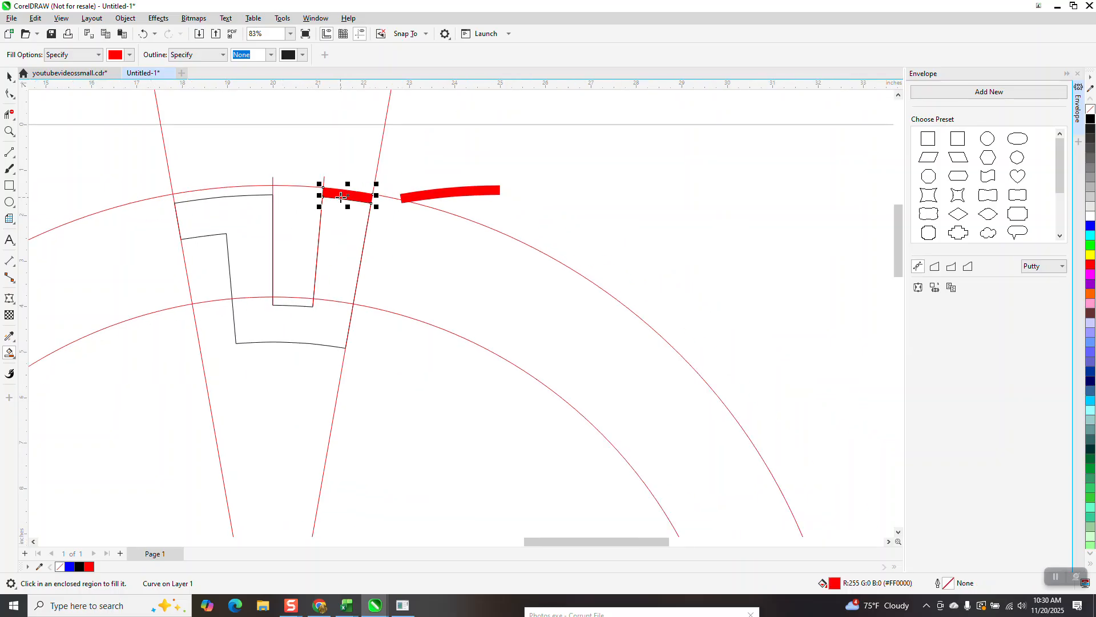
key(Right)
click(297, 309)
key(Right)
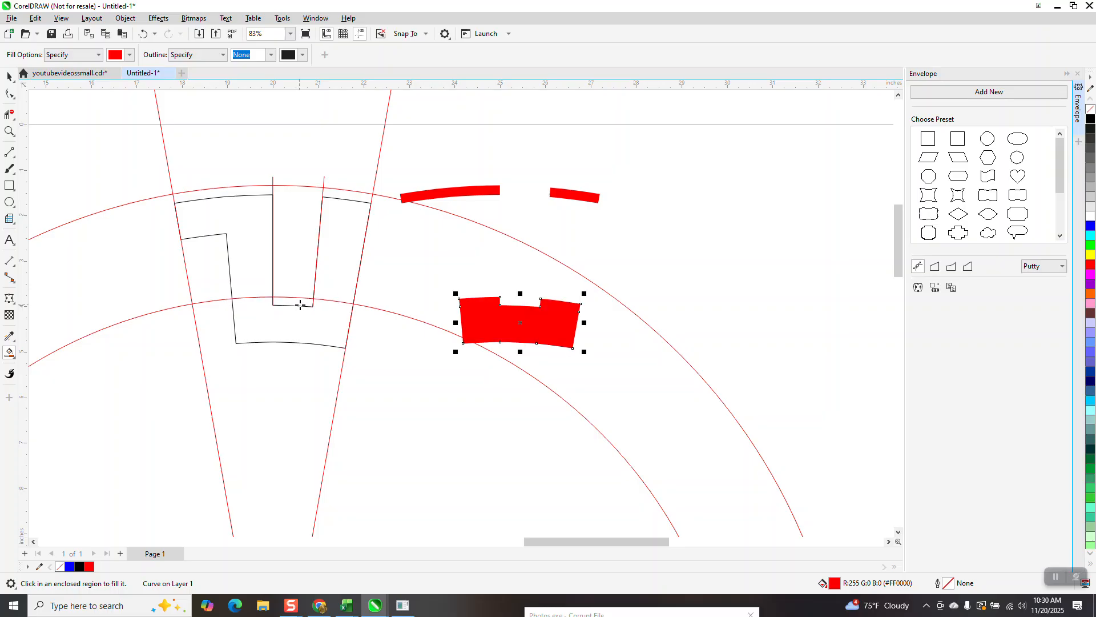
click(143, 34)
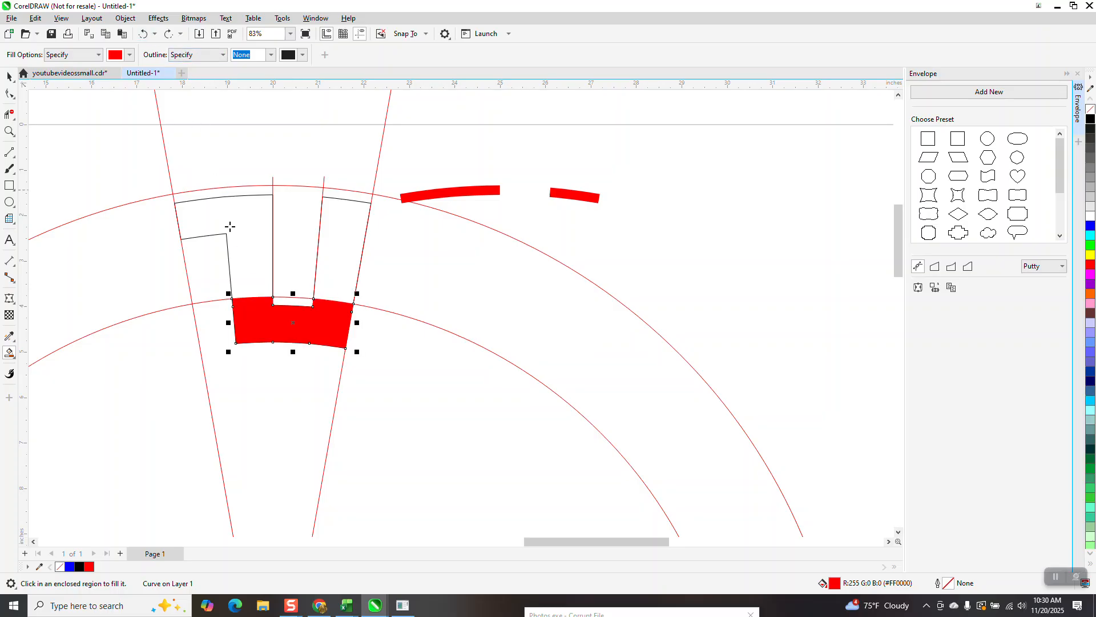
click(142, 34)
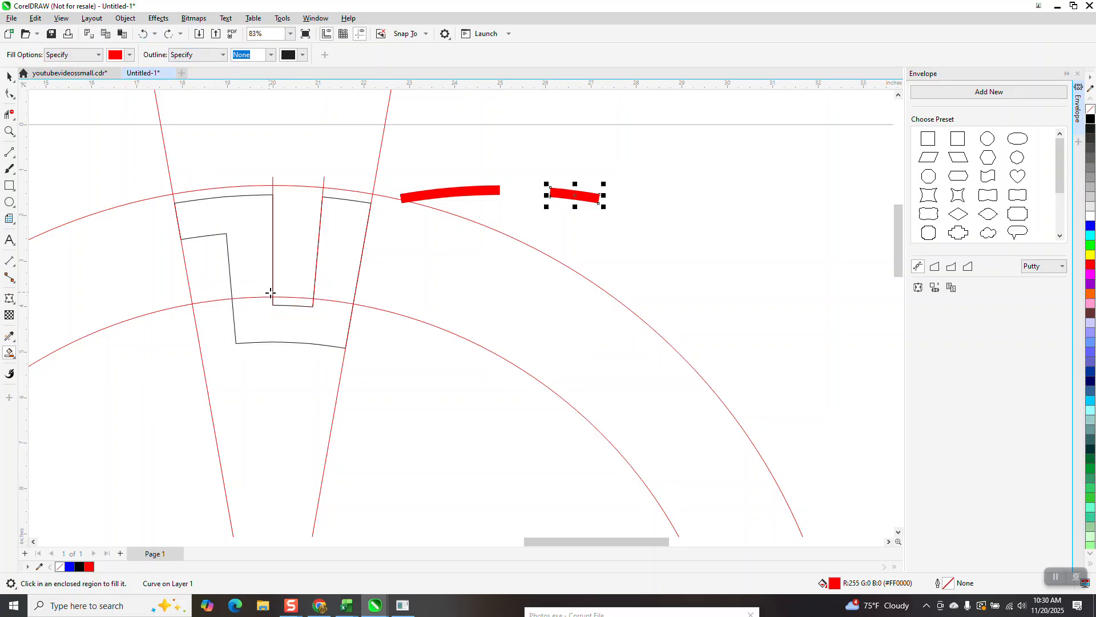
Smart-fill red the strip between the inner circle and the notch's bottom edge, and move it 5 inches right
click(288, 304)
key(Right)
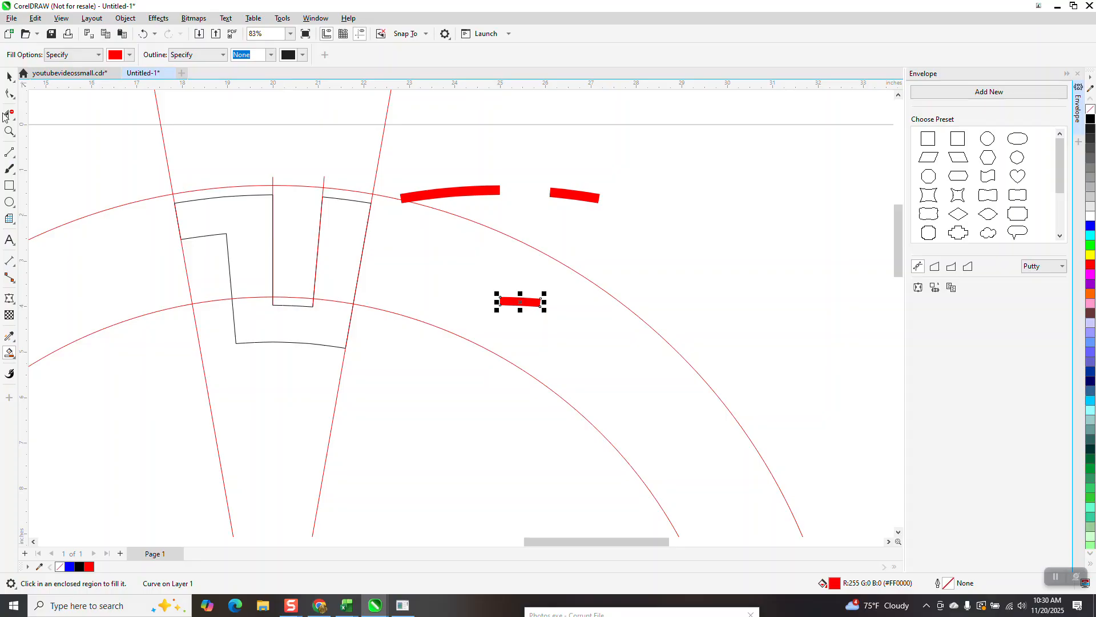
click(10, 75)
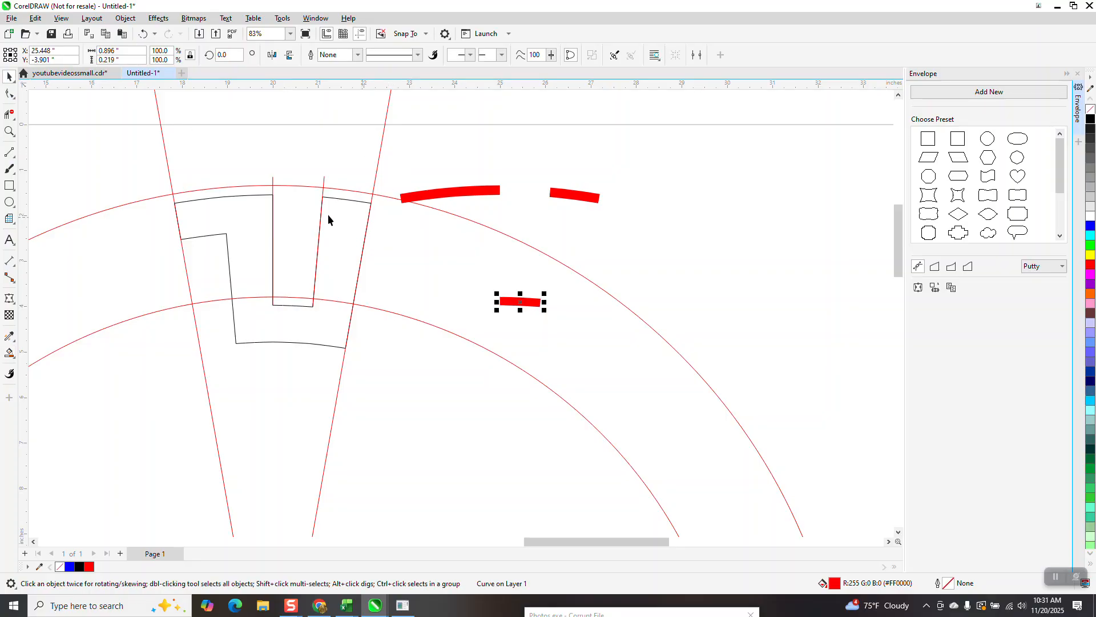
Delete the two helper lines drawn along the left and right edges of the key's notch
click(324, 186)
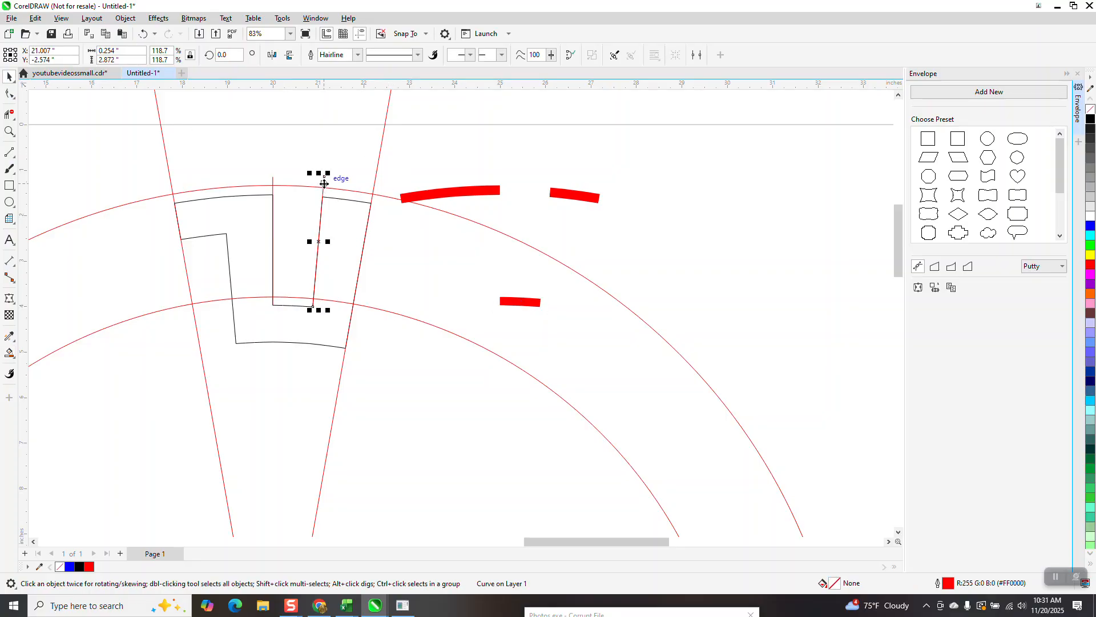
click(300, 196)
click(273, 183)
click(276, 276)
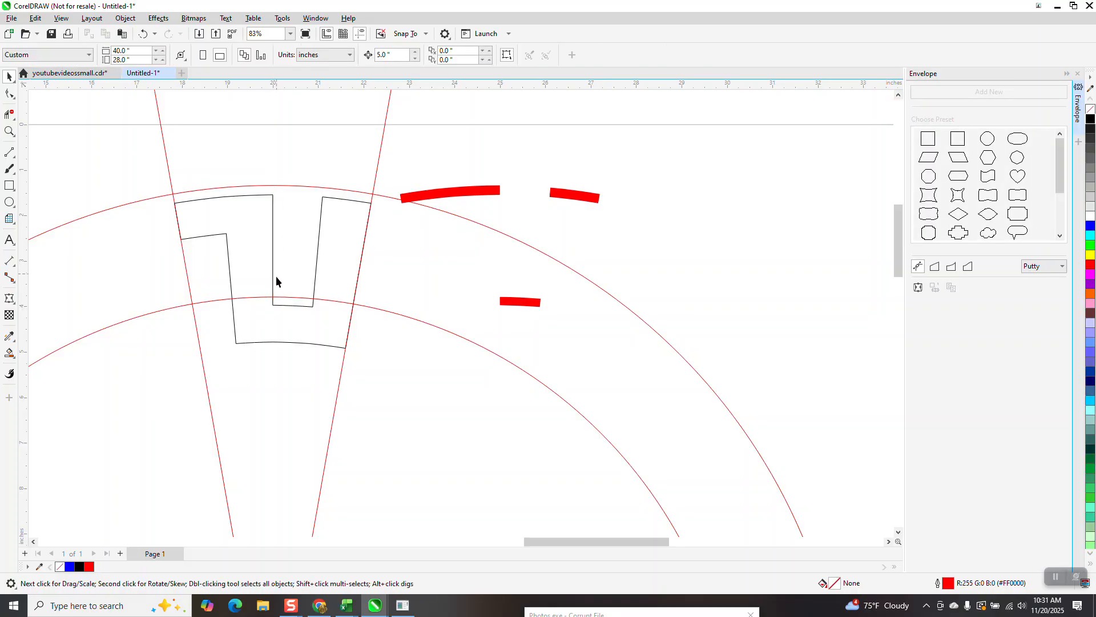
Delete the inner and outer circles and the two crossing construction lines around the key
click(221, 300)
key(Delete)
click(204, 192)
key(Delete)
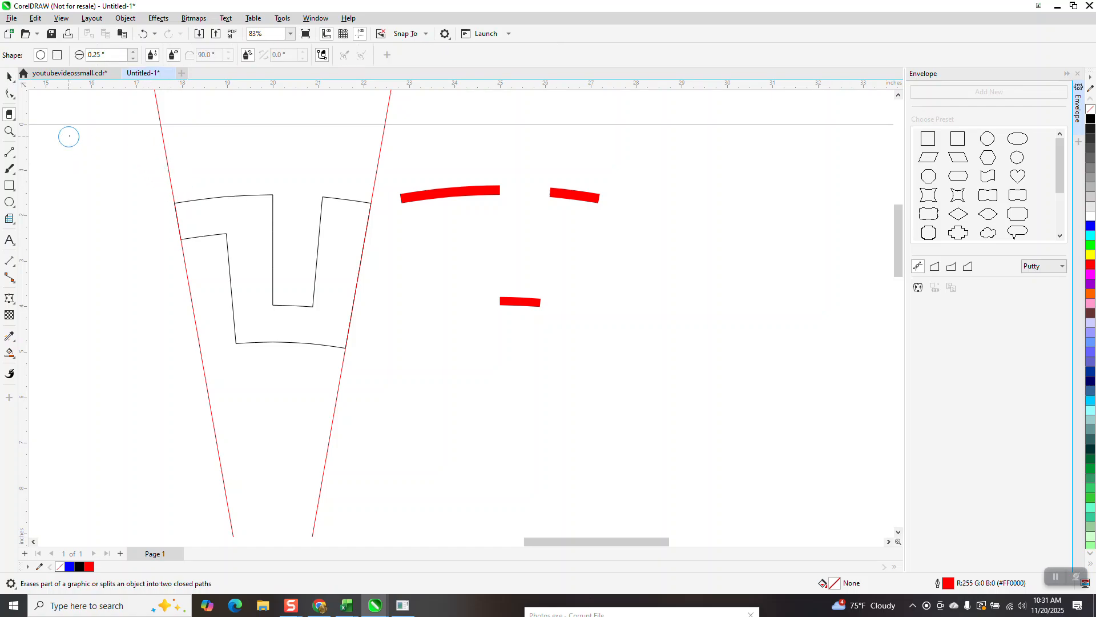
click(10, 76)
drag(131, 126, 402, 130)
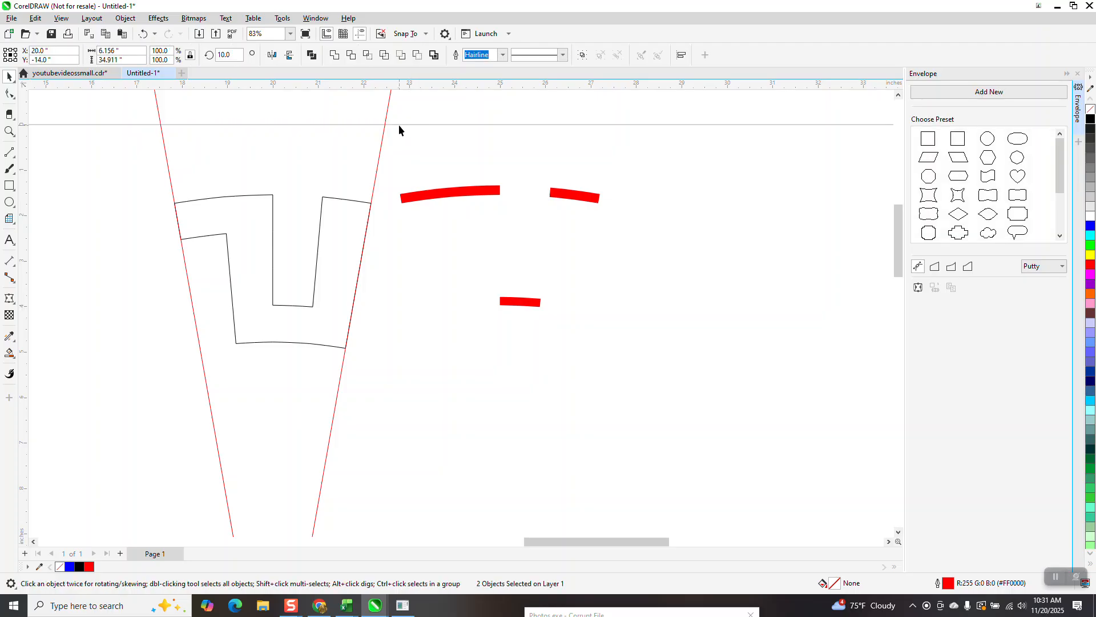
click(399, 124)
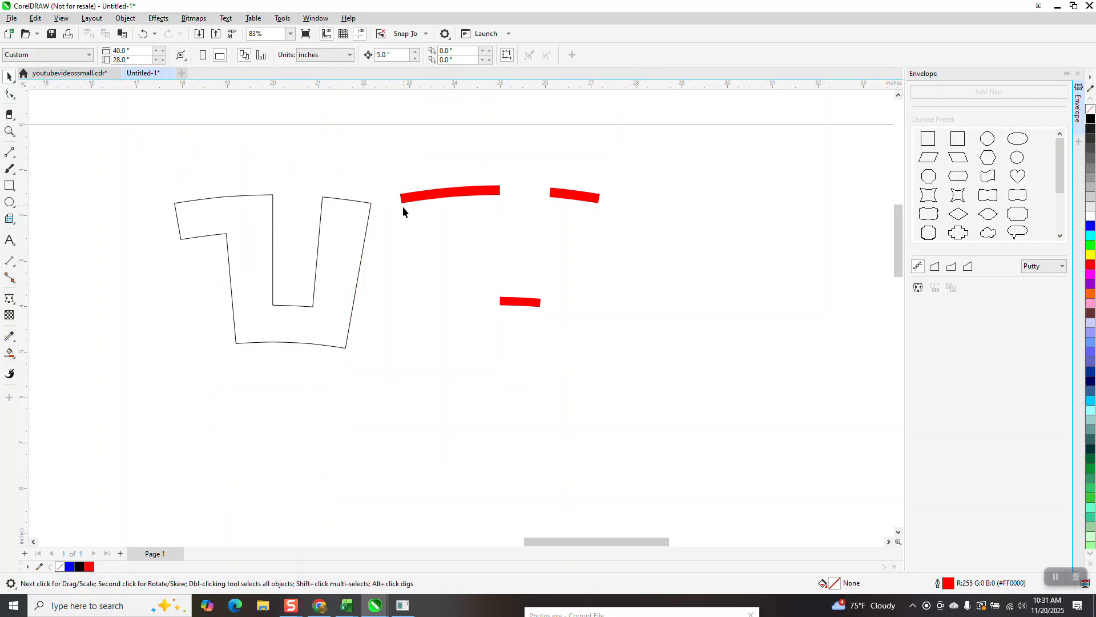
Fill the key shape with blue and remove its outline
click(363, 235)
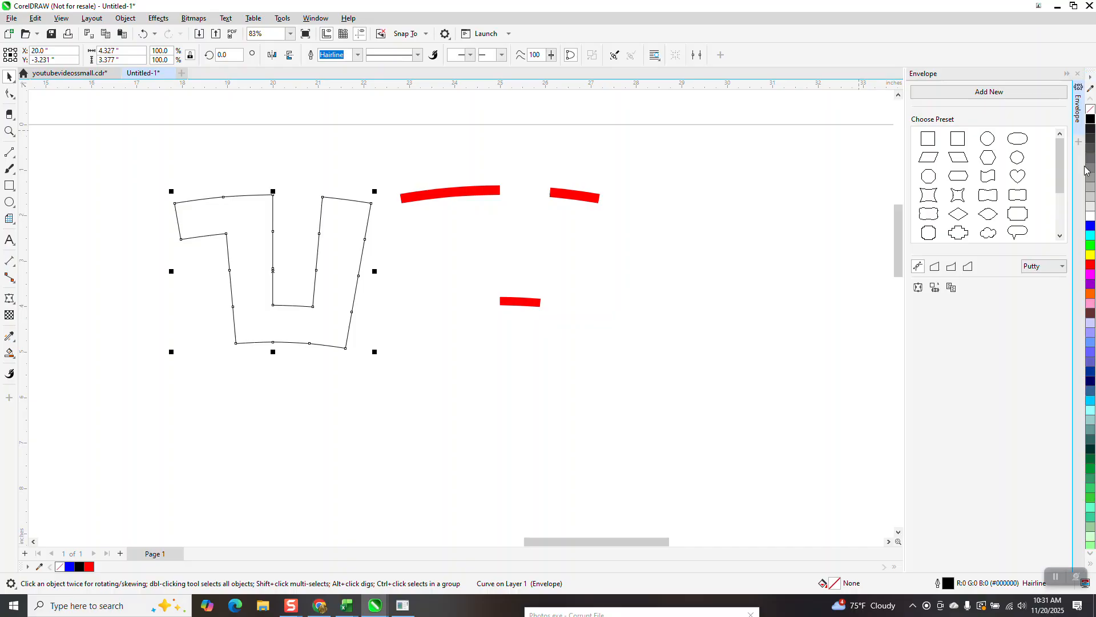
click(1090, 226)
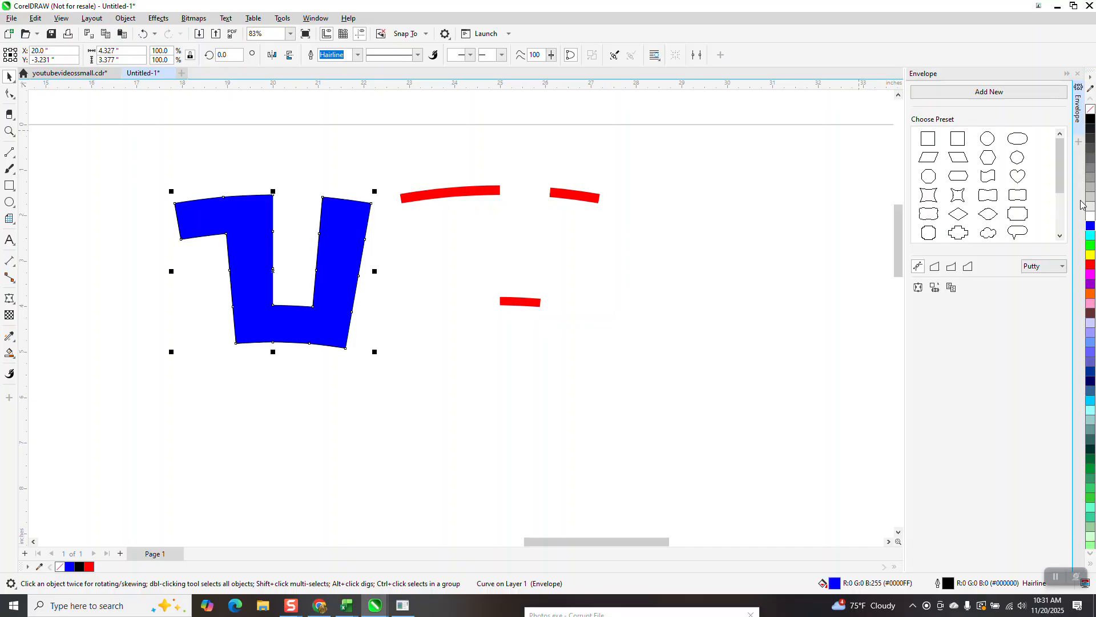
right_click(1089, 111)
Apply a linear fountain fill to the long upper red strip, running downward from red to black
click(480, 191)
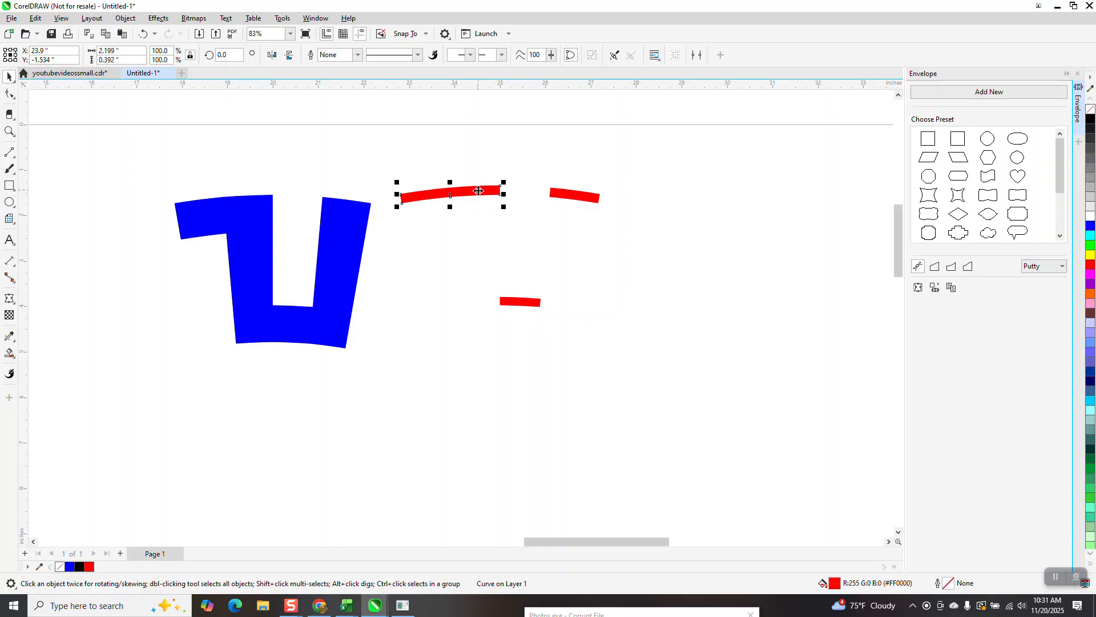
click(9, 131)
drag(372, 140, 576, 278)
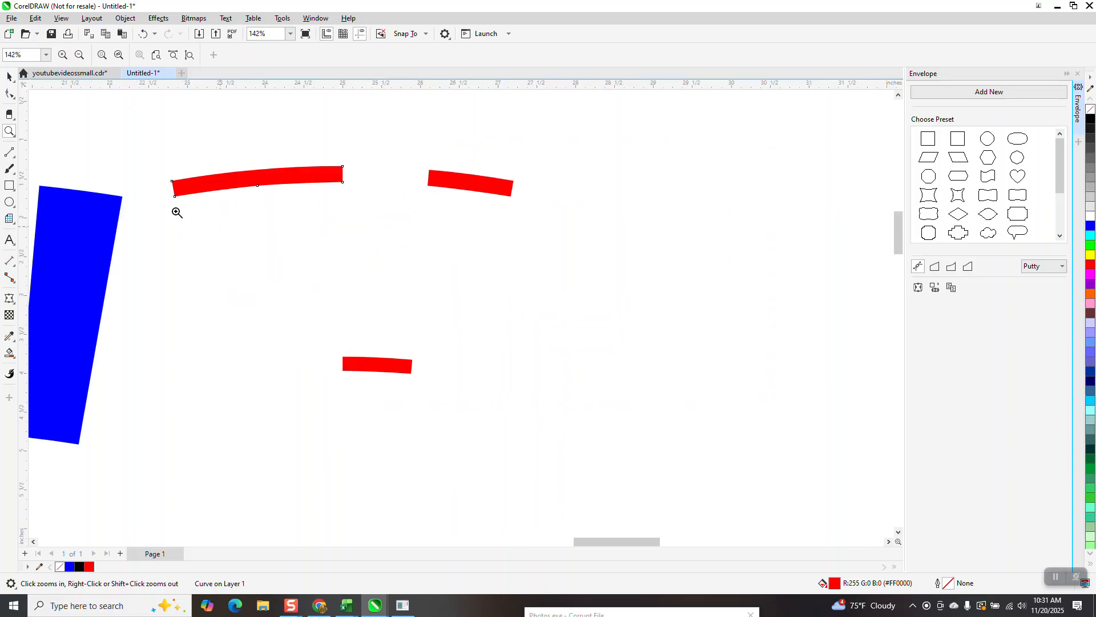
click(10, 76)
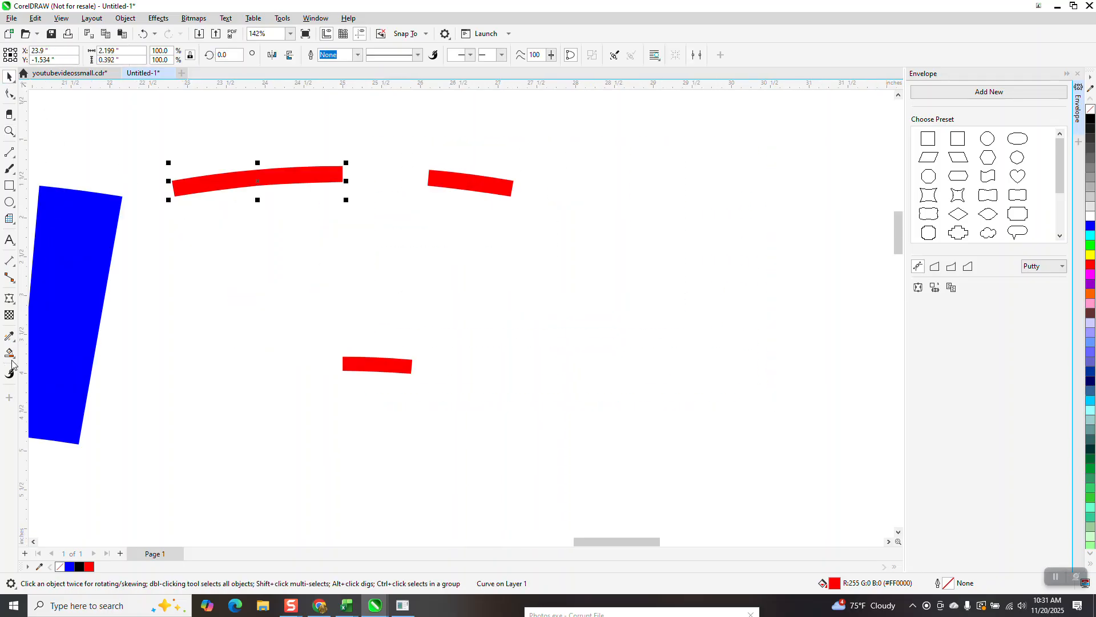
click(15, 364)
click(46, 352)
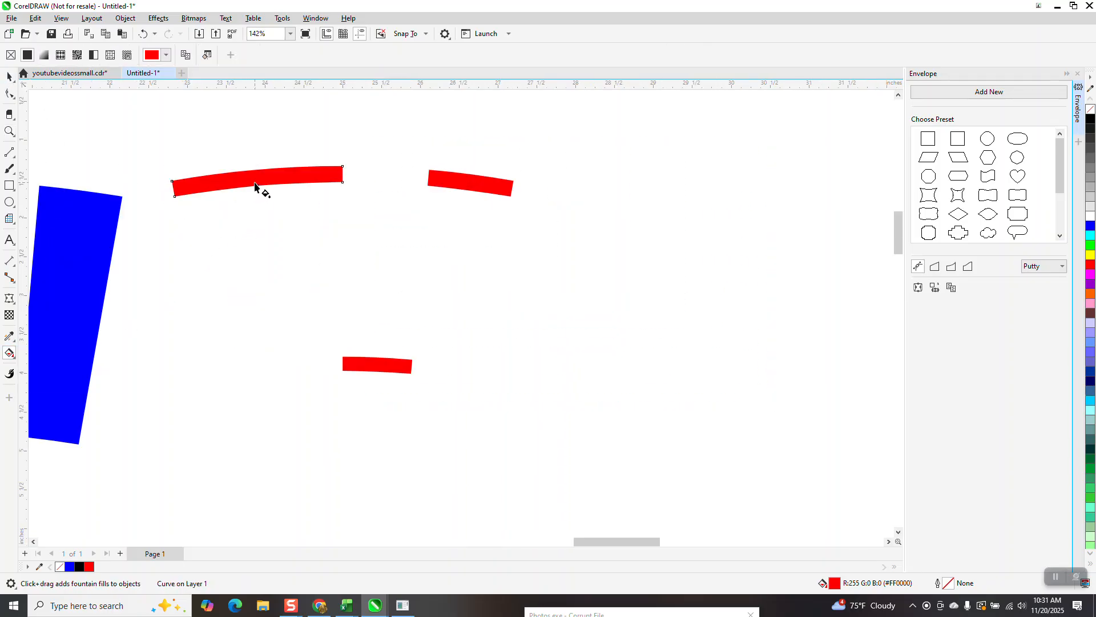
drag(258, 175, 260, 204)
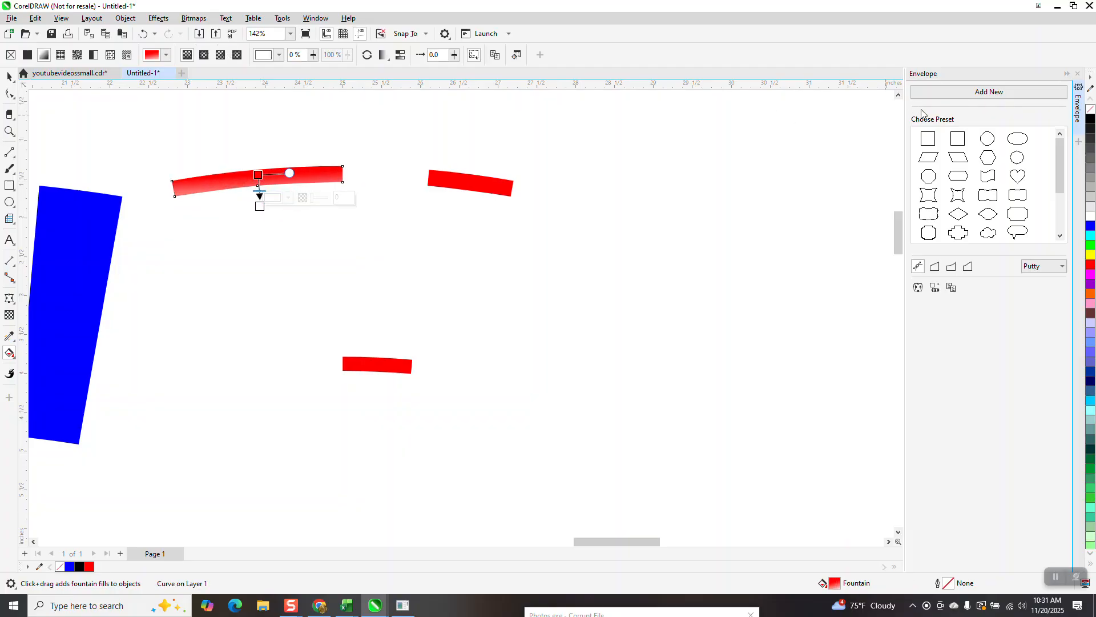
drag(1028, 133, 260, 206)
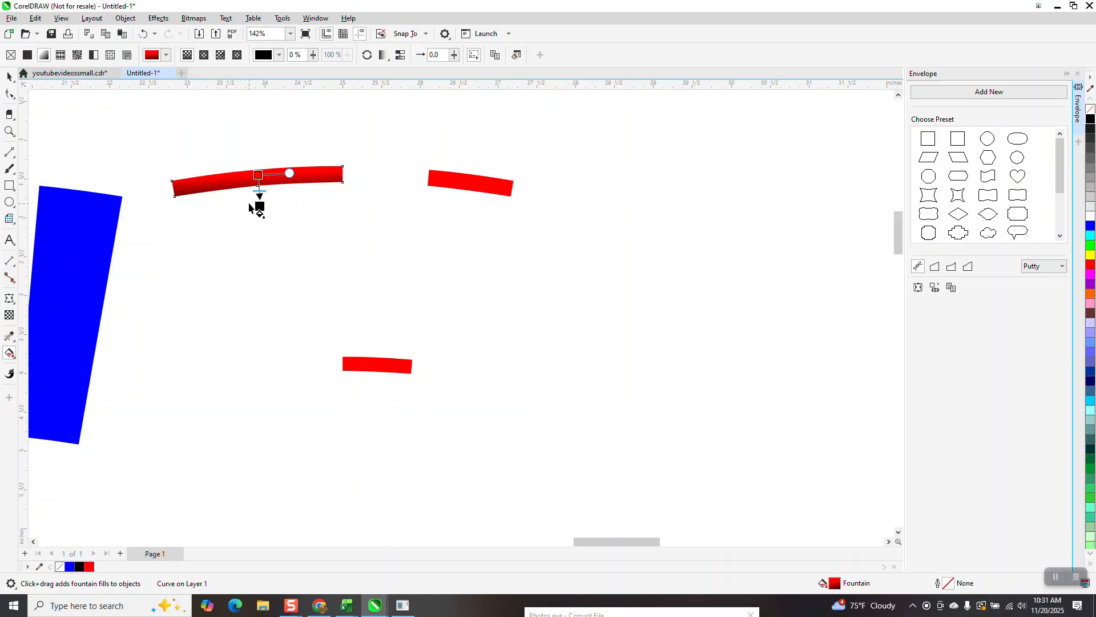
Shorten the long upper strip's red-to-black fountain fill so the black end sits just below the strip's lower edge
click(10, 131)
drag(392, 239, 392, 238)
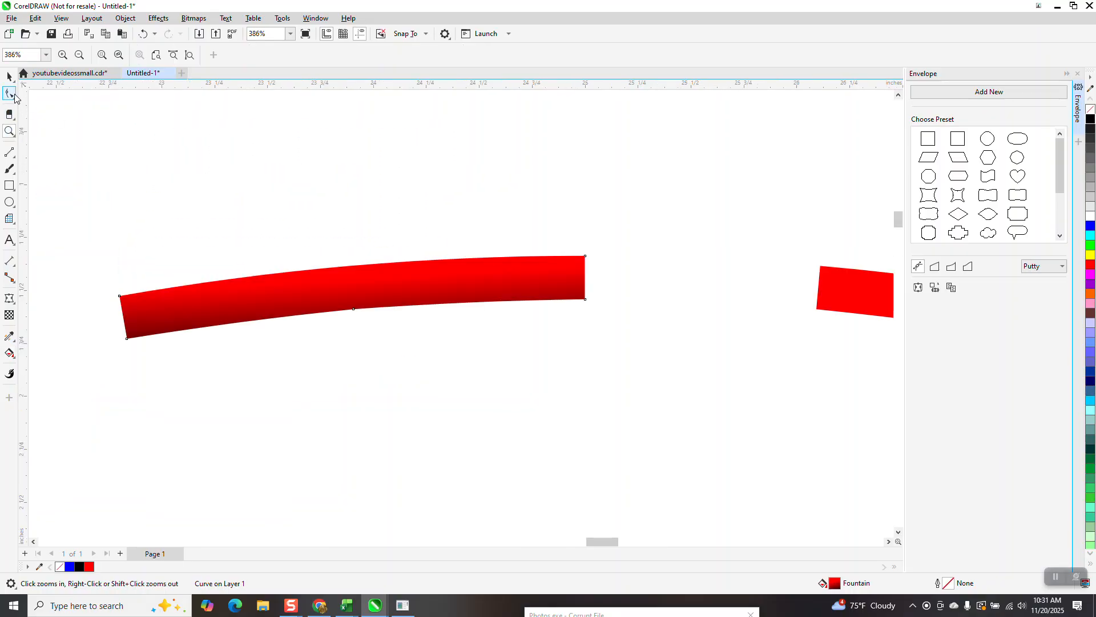
click(9, 76)
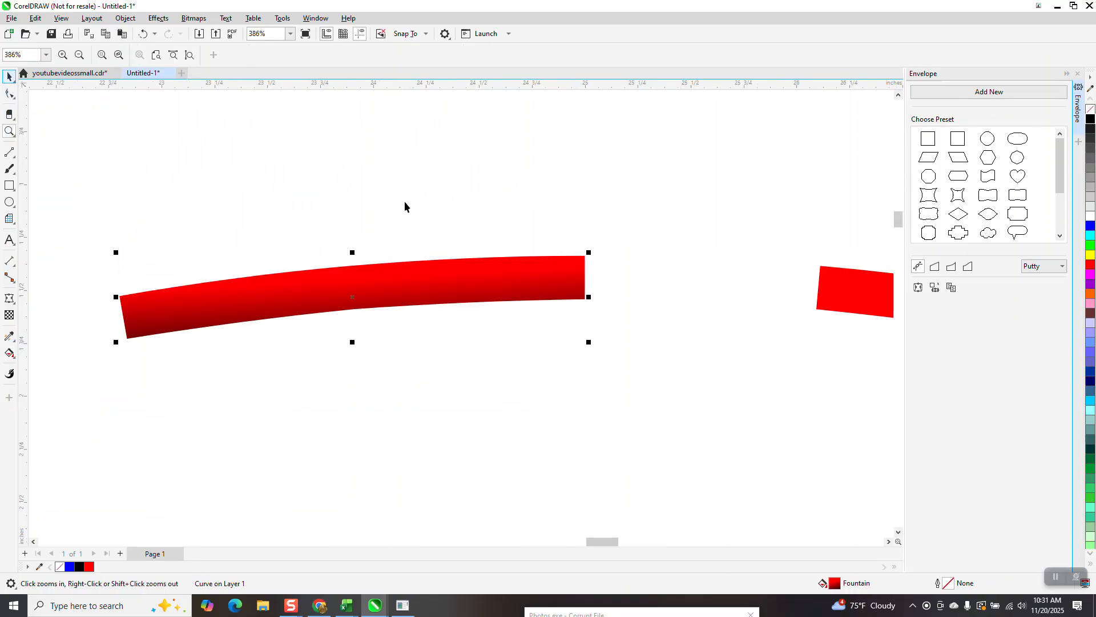
click(10, 353)
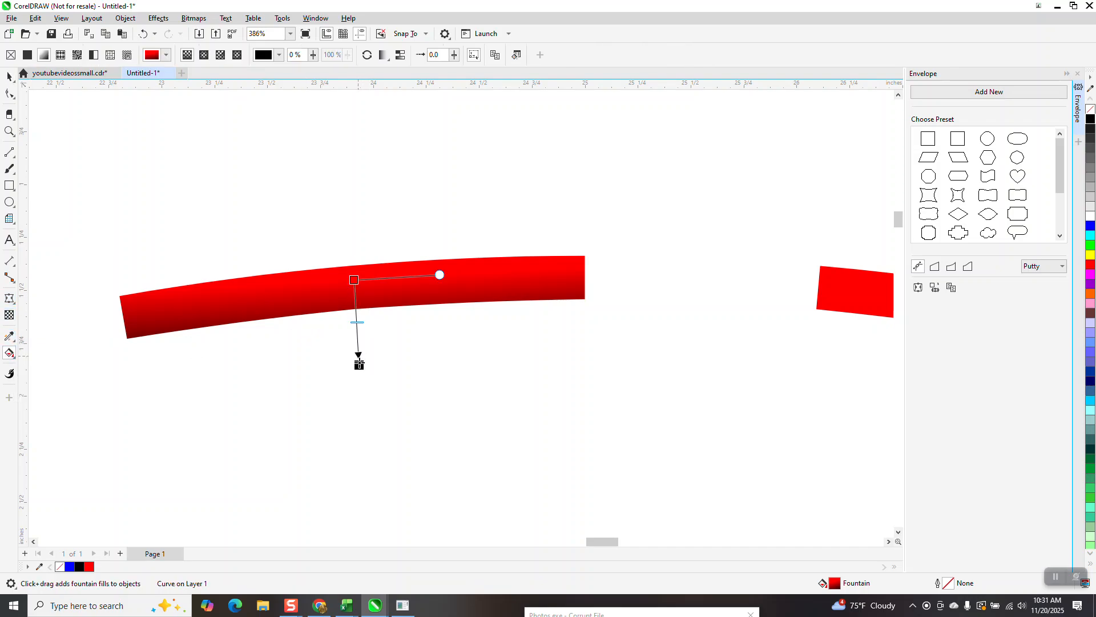
drag(359, 366, 357, 339)
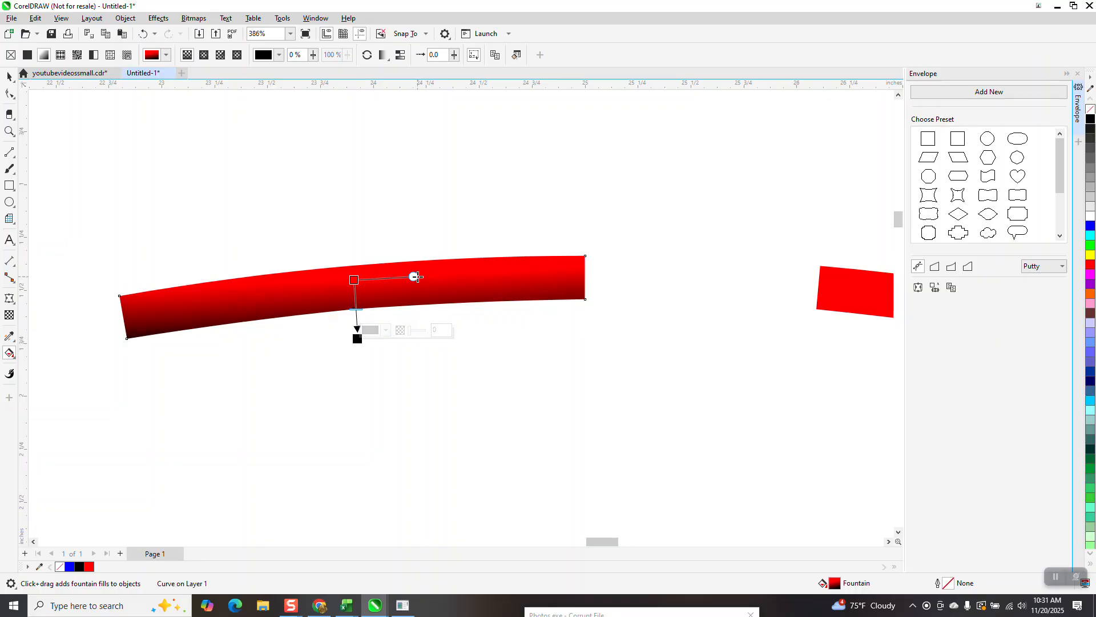
drag(357, 339, 359, 331)
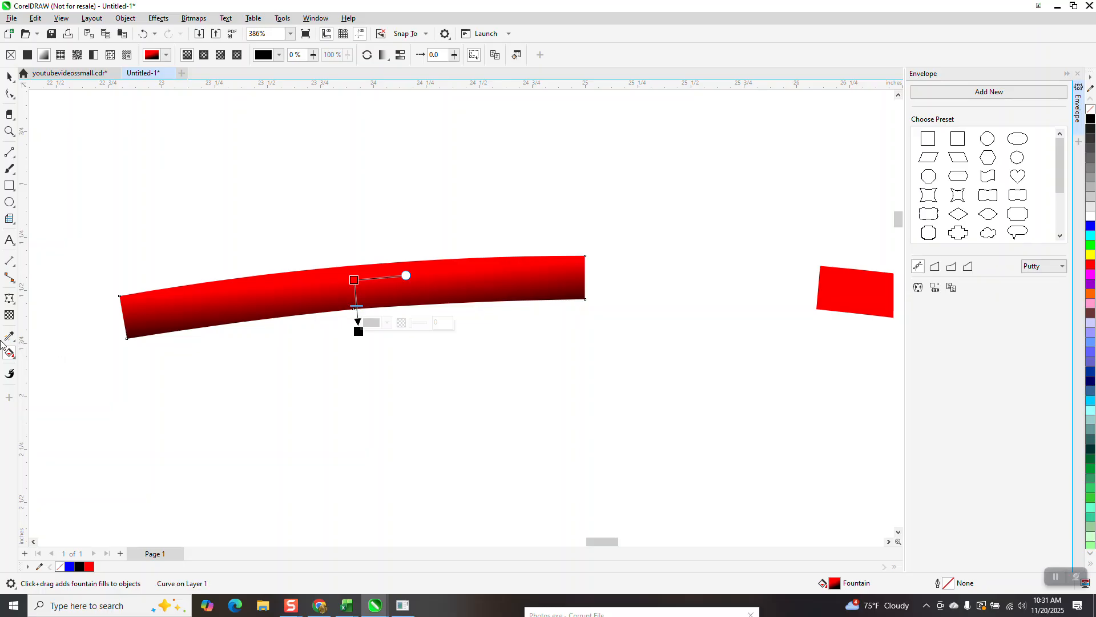
Copy the long strip's fountain fill to the short upper strip with the Attributes Eyedropper
click(11, 338)
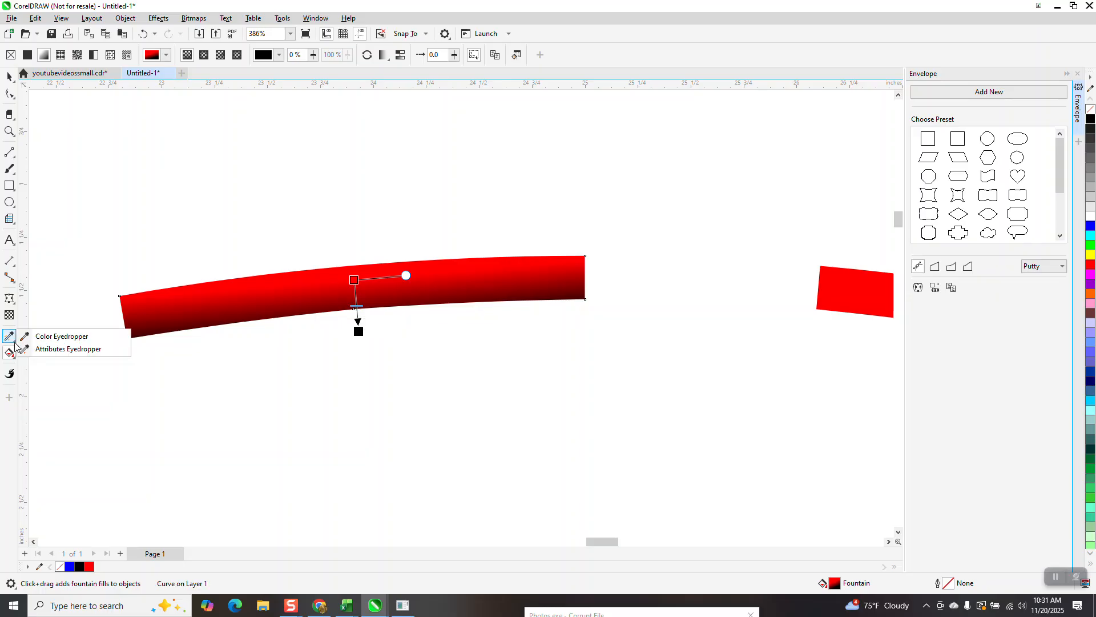
click(62, 348)
click(183, 306)
click(851, 296)
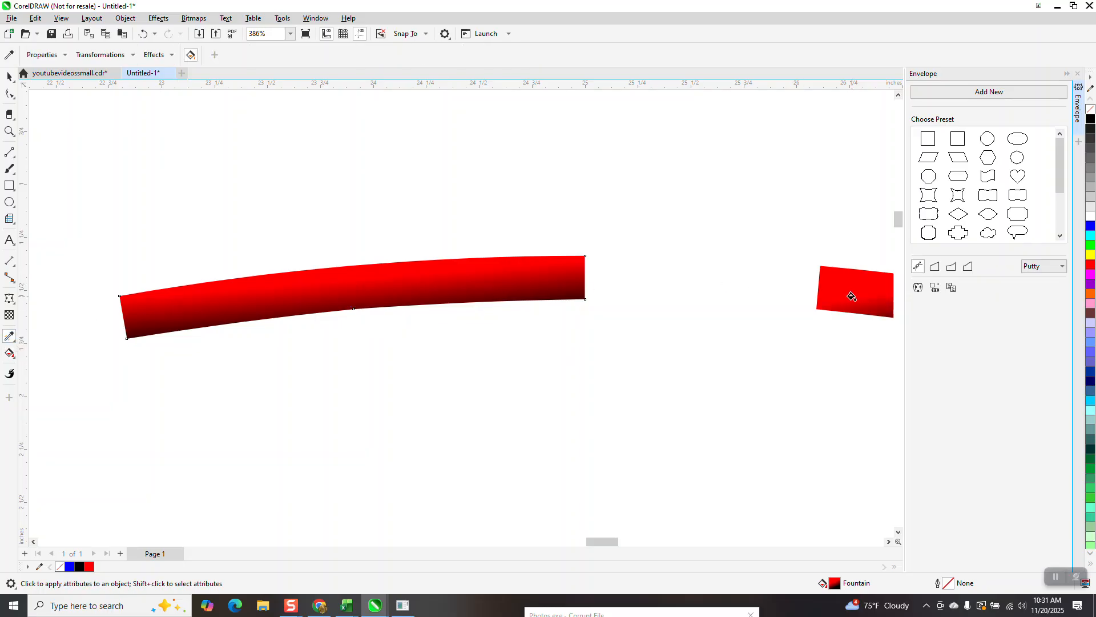
scroll(334, 247, down, 2)
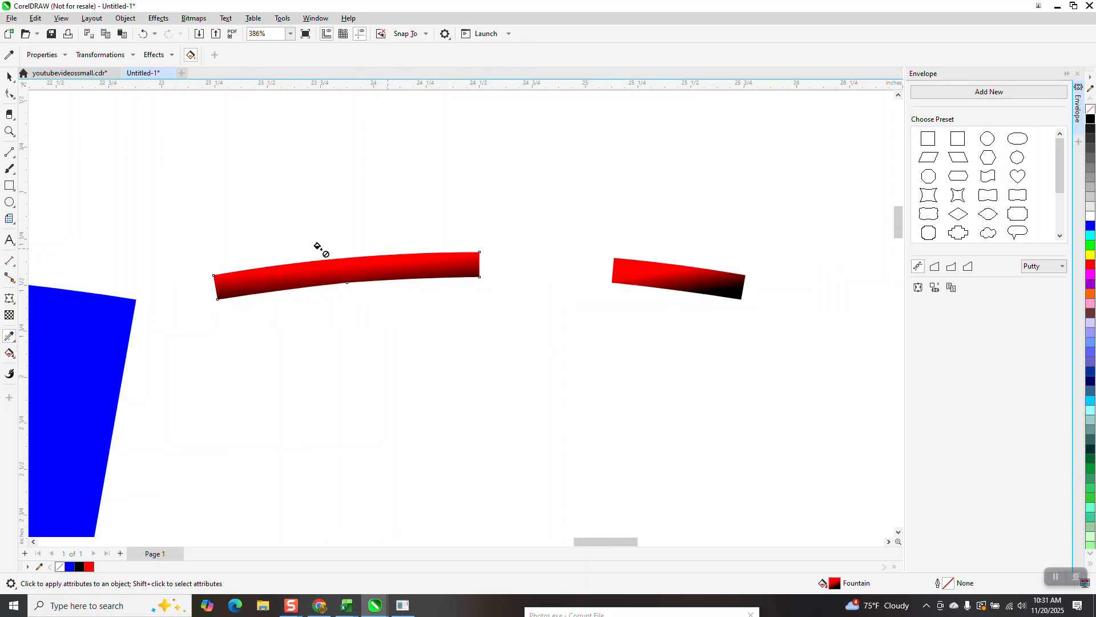
Realign the short upper strip's fountain fill with its slope and move the black end slightly below its lower edge
click(12, 355)
click(45, 364)
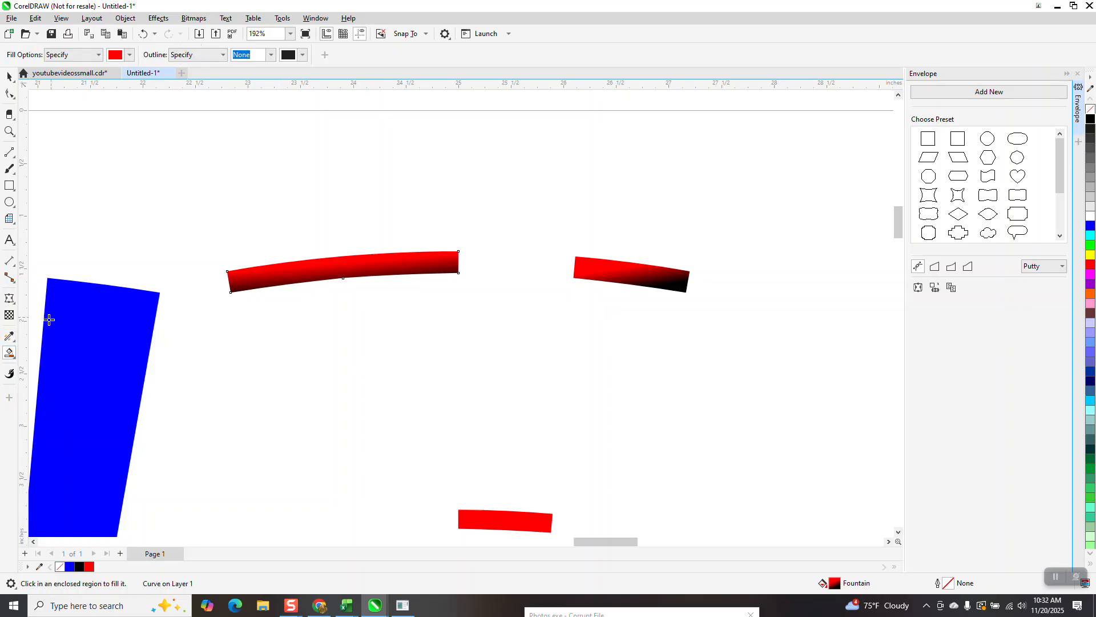
click(14, 361)
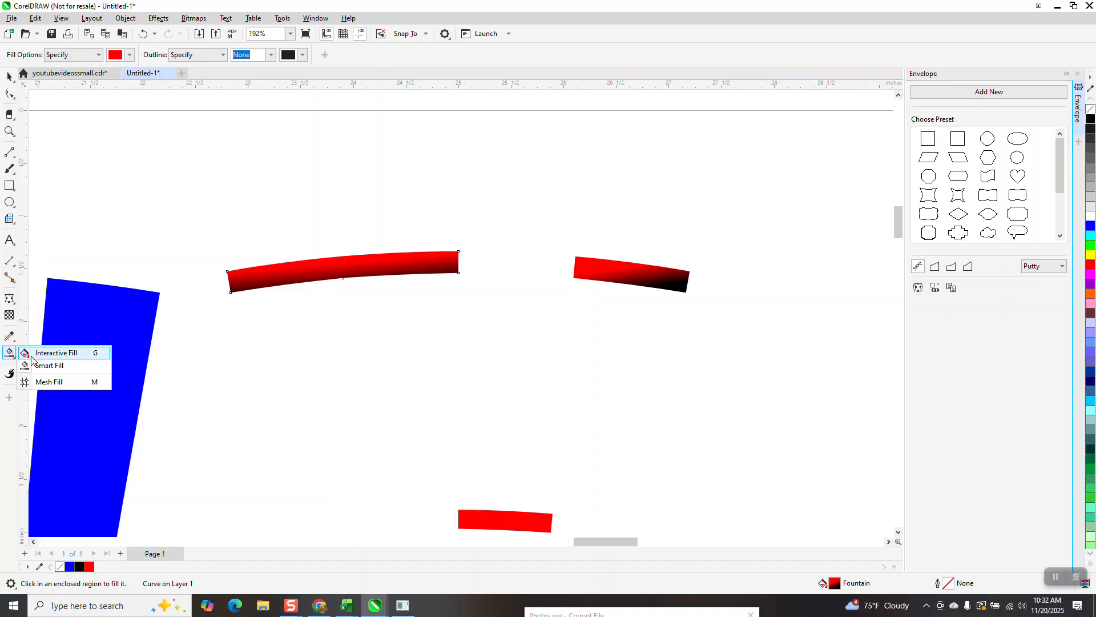
click(32, 352)
click(649, 280)
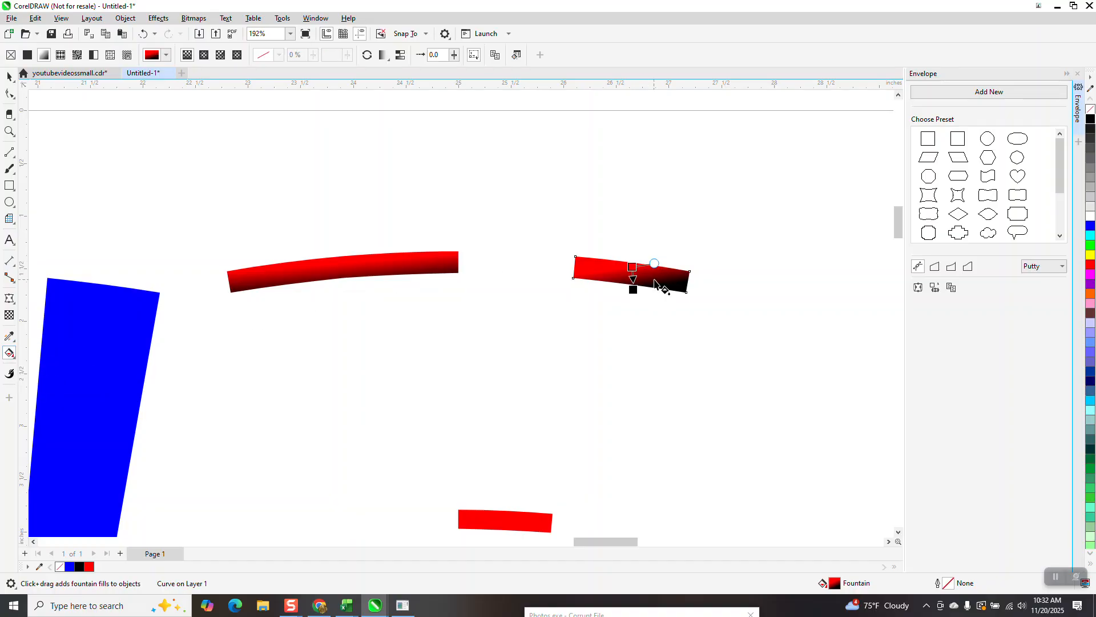
drag(658, 264, 661, 266)
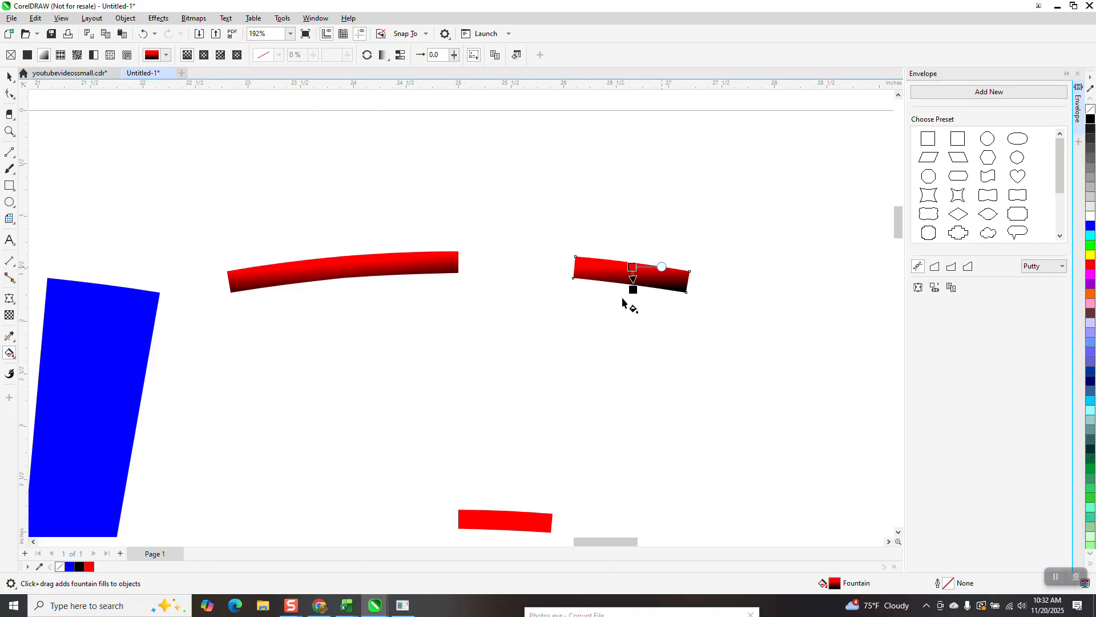
drag(632, 291, 631, 296)
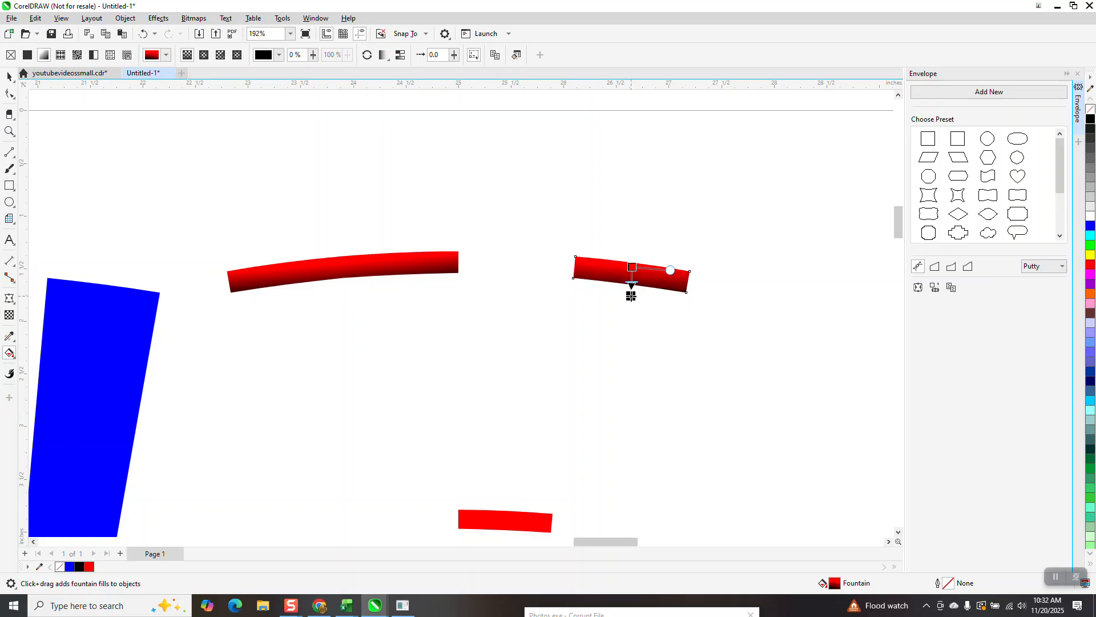
click(8, 78)
scroll(361, 179, down, 2)
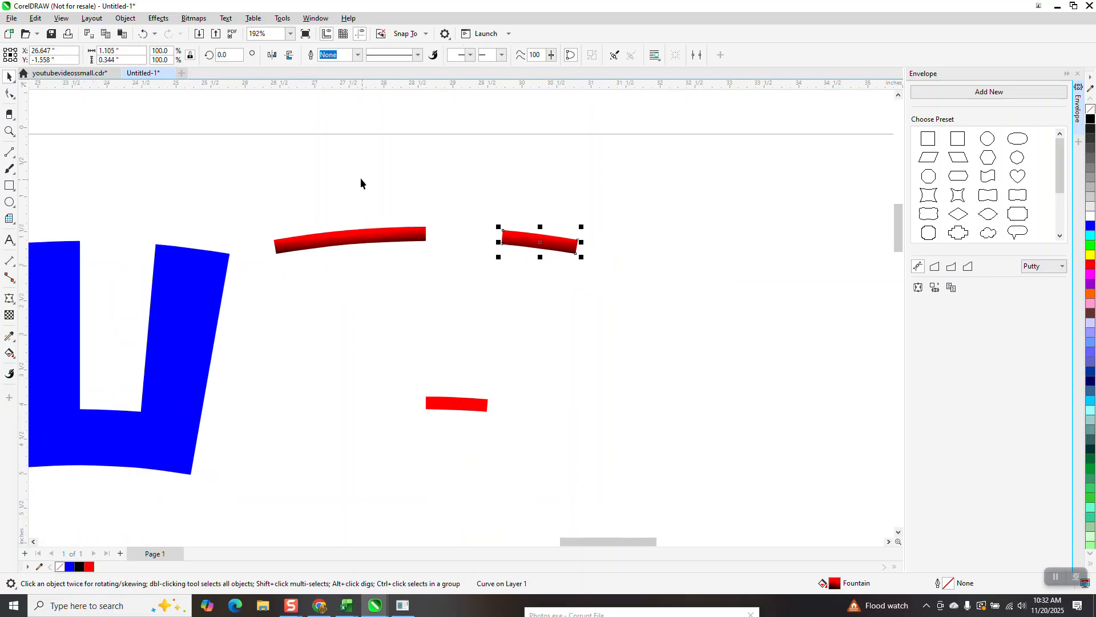
Apply a linear fountain fill to the lower short strip, running downward from red to black
click(472, 407)
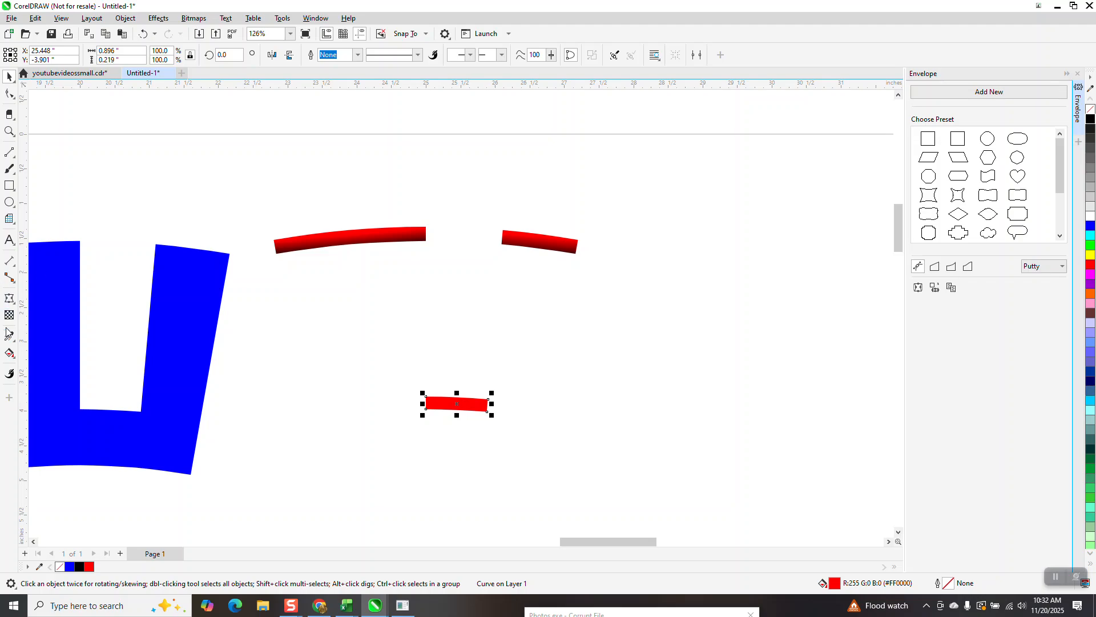
click(10, 353)
drag(457, 403, 458, 421)
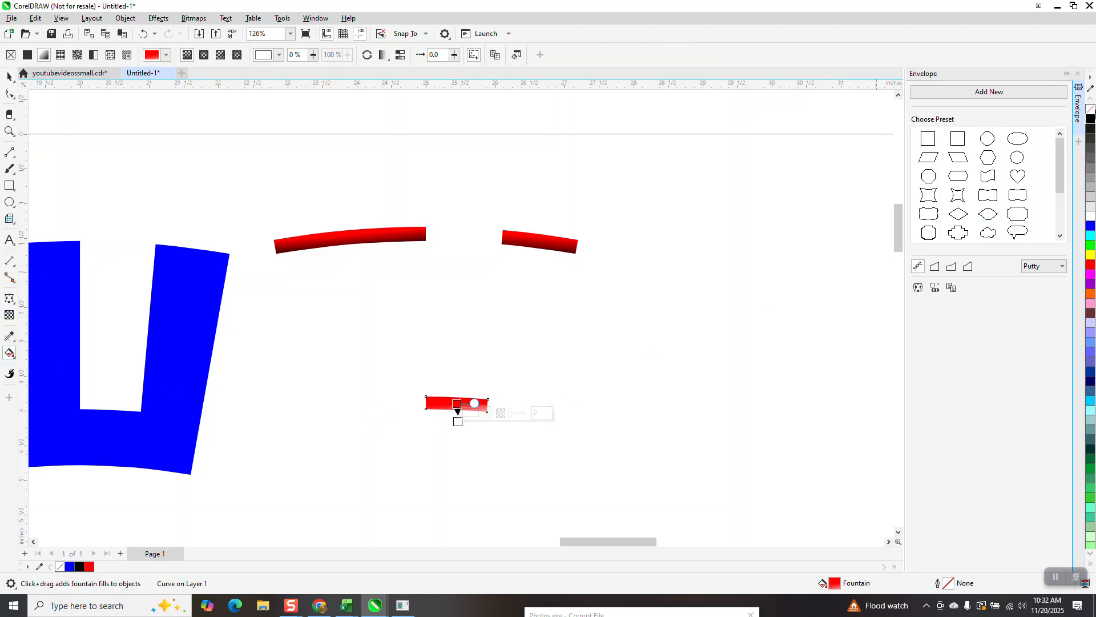
drag(1018, 157, 458, 422)
Align the lower strip's gradient with its slope and shorten it so black ends just below the strip
click(9, 132)
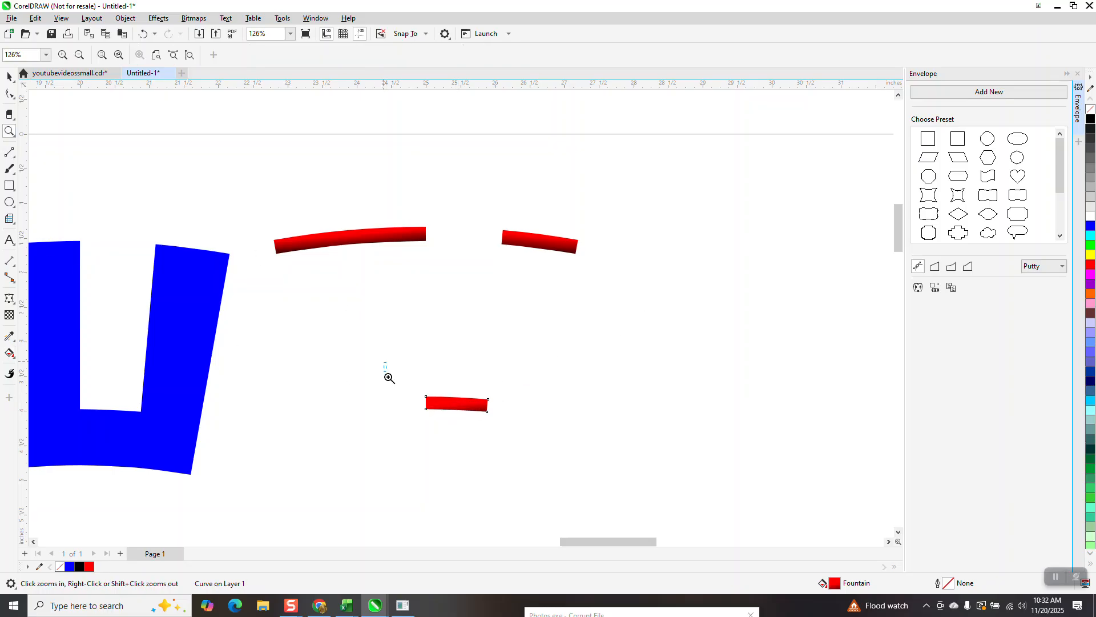
drag(381, 362, 594, 485)
click(9, 76)
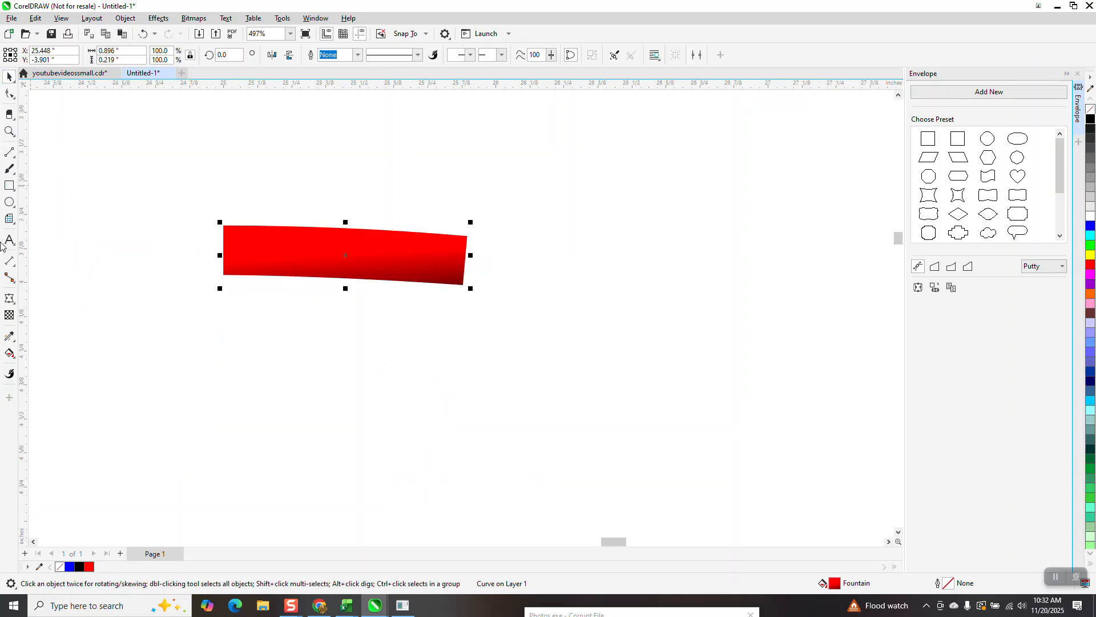
click(8, 355)
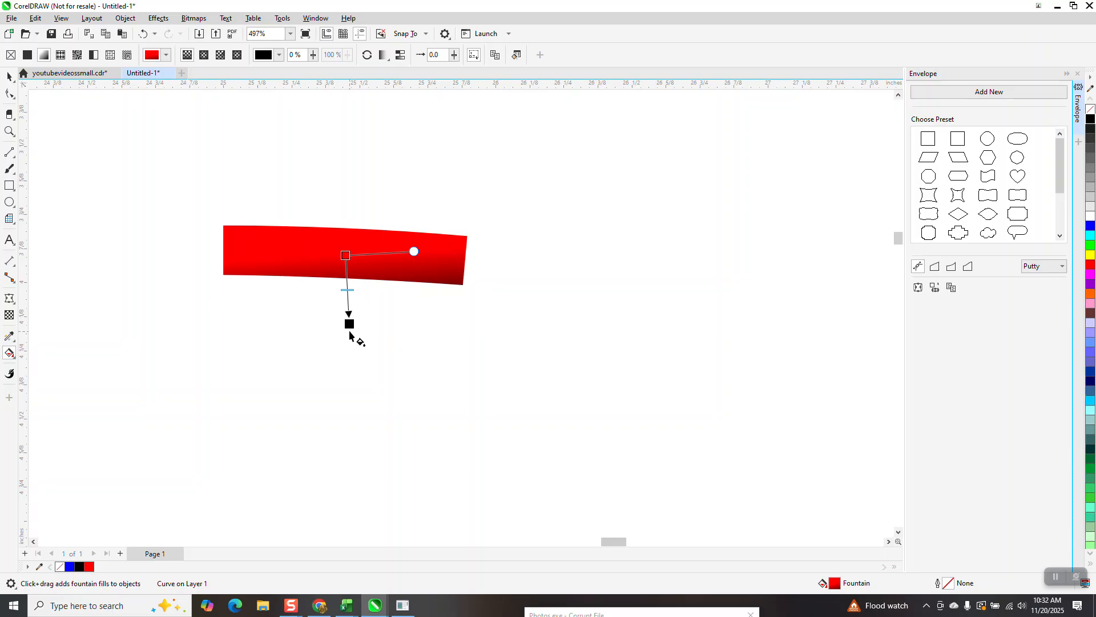
drag(350, 327, 347, 329)
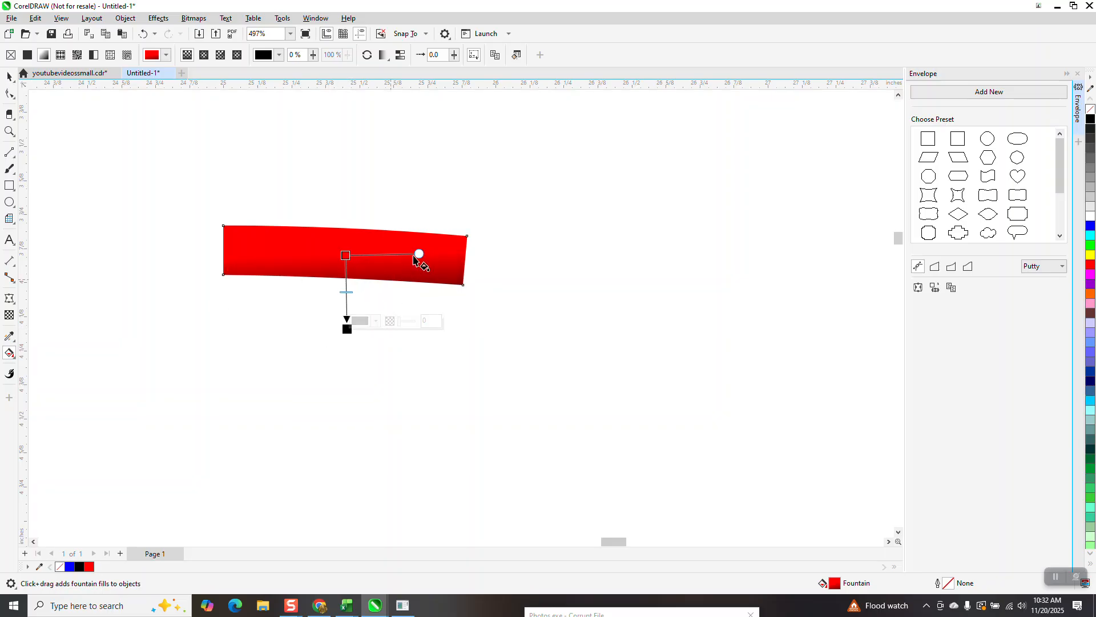
drag(418, 253, 420, 258)
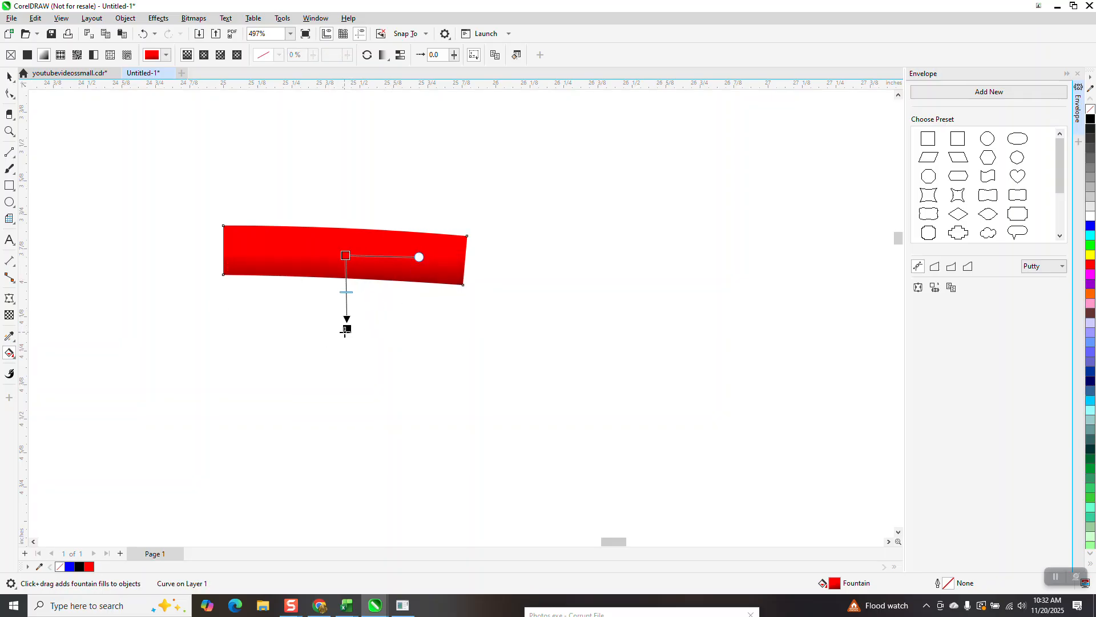
drag(347, 330, 346, 297)
click(9, 76)
scroll(457, 394, down, 3)
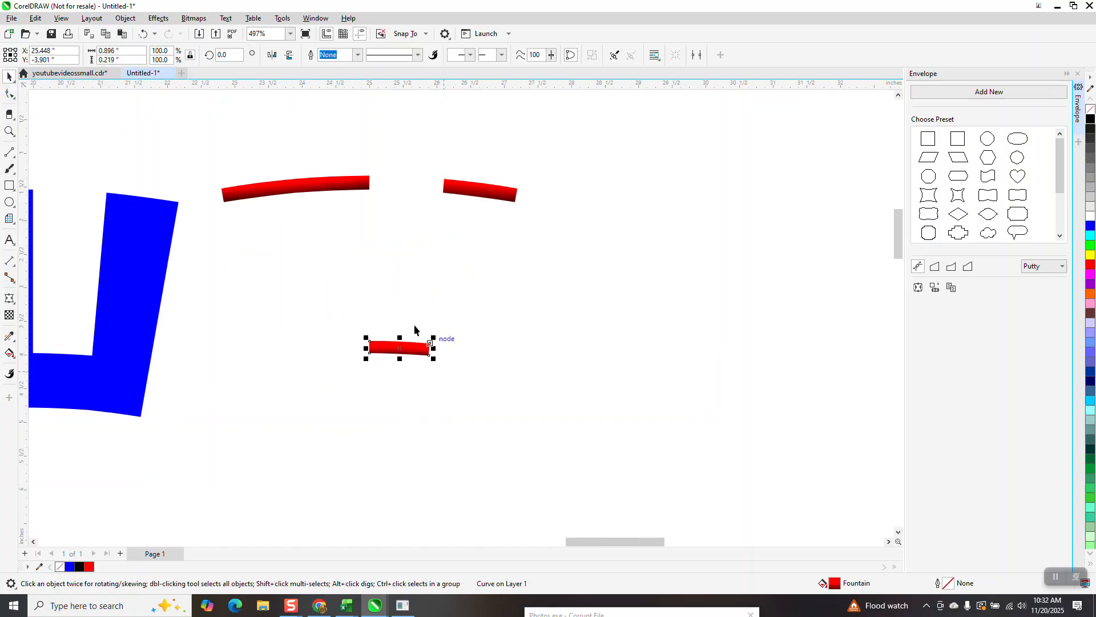
Group the three shaded red strips and move the group 5 inches left onto the blue key
drag(219, 149, 683, 451)
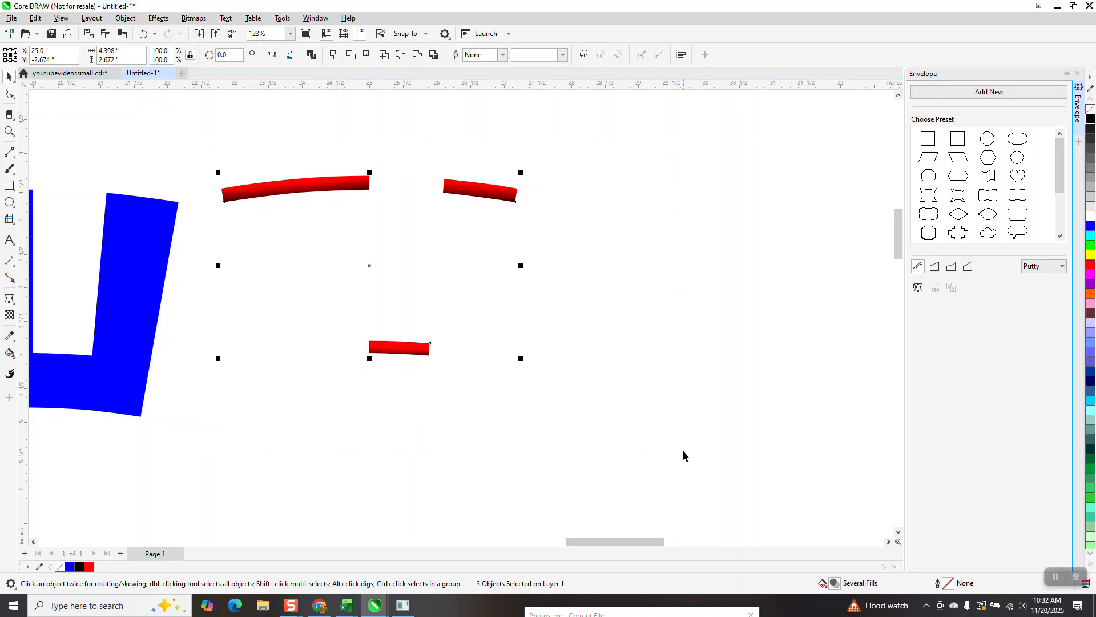
key(ctrl+g)
key(Left)
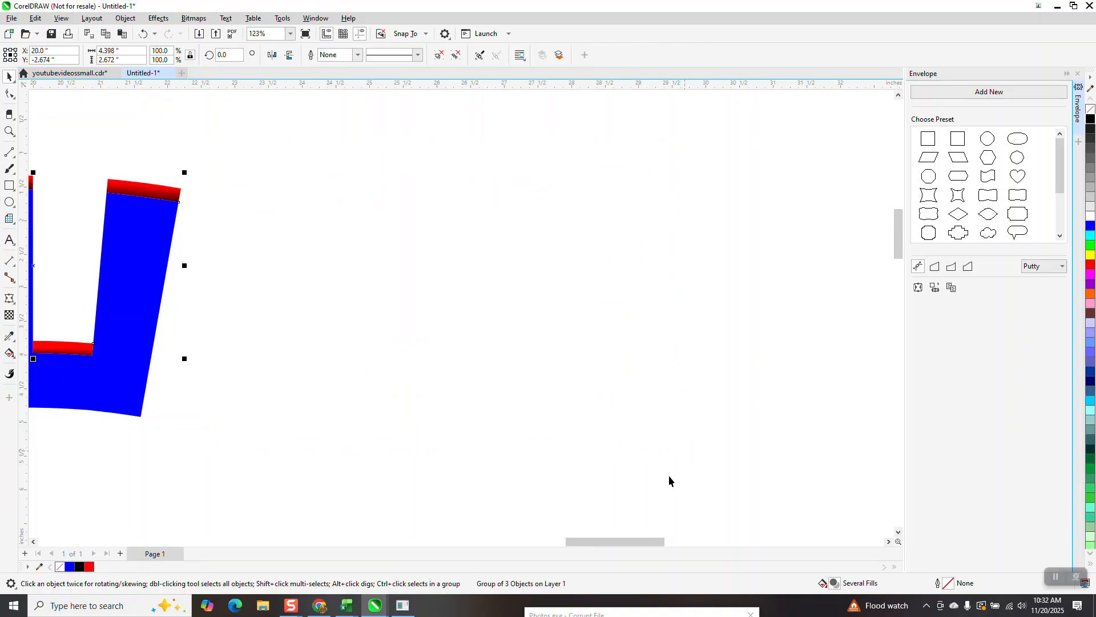
Group the blue key shape together with its red strip group
scroll(613, 483, down, 2)
drag(206, 283, 496, 509)
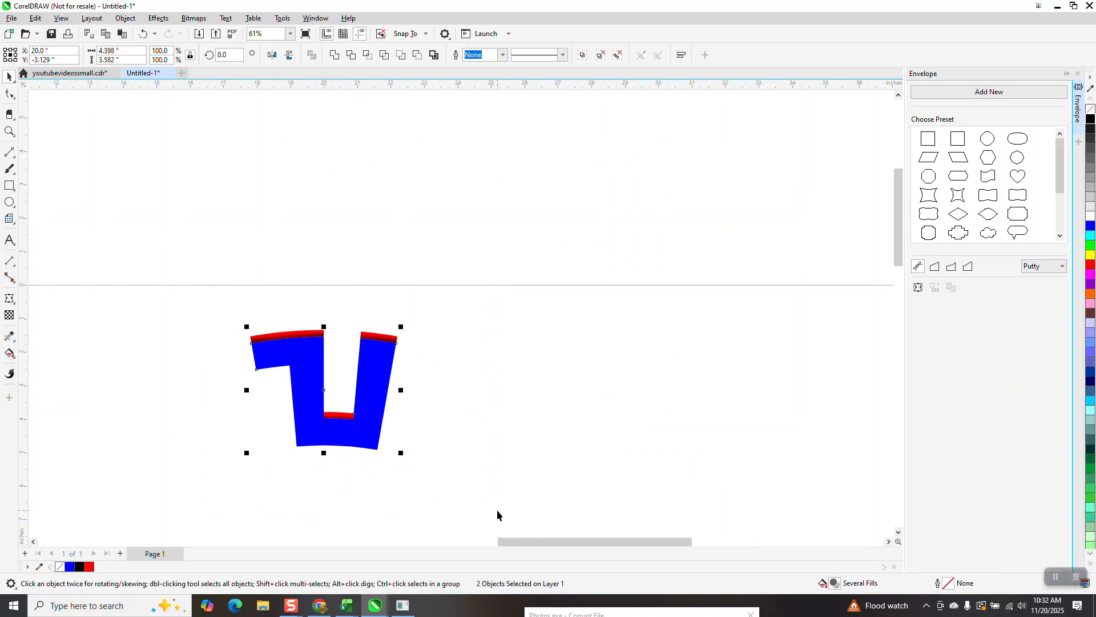
key(ctrl+g)
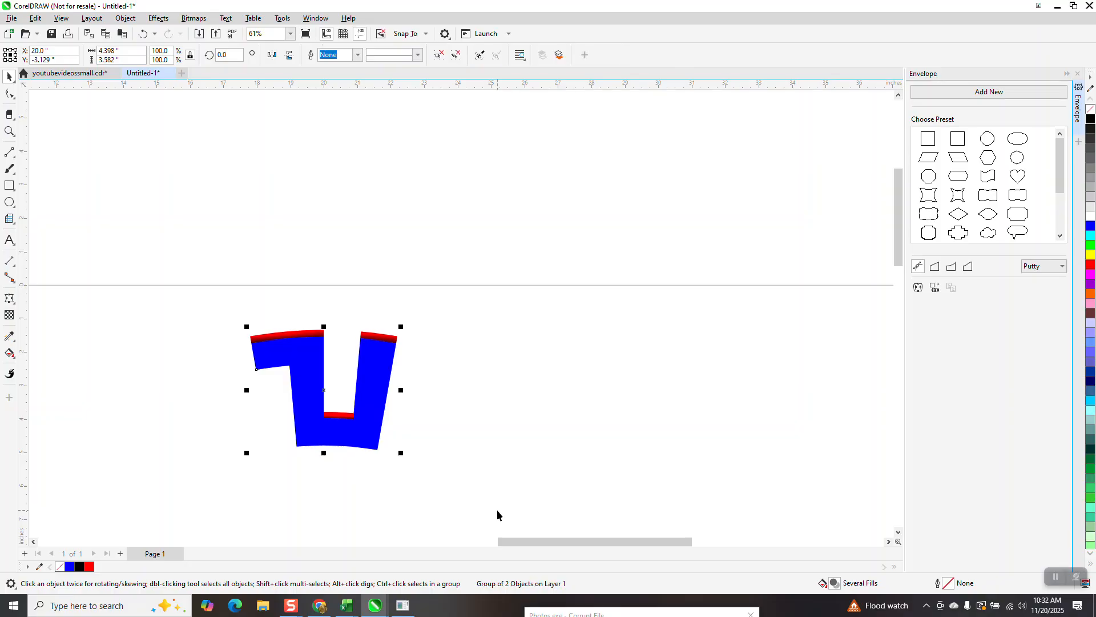
Create a copy of the key group rotated 20 degrees about the circle's center
scroll(306, 269, down, 2)
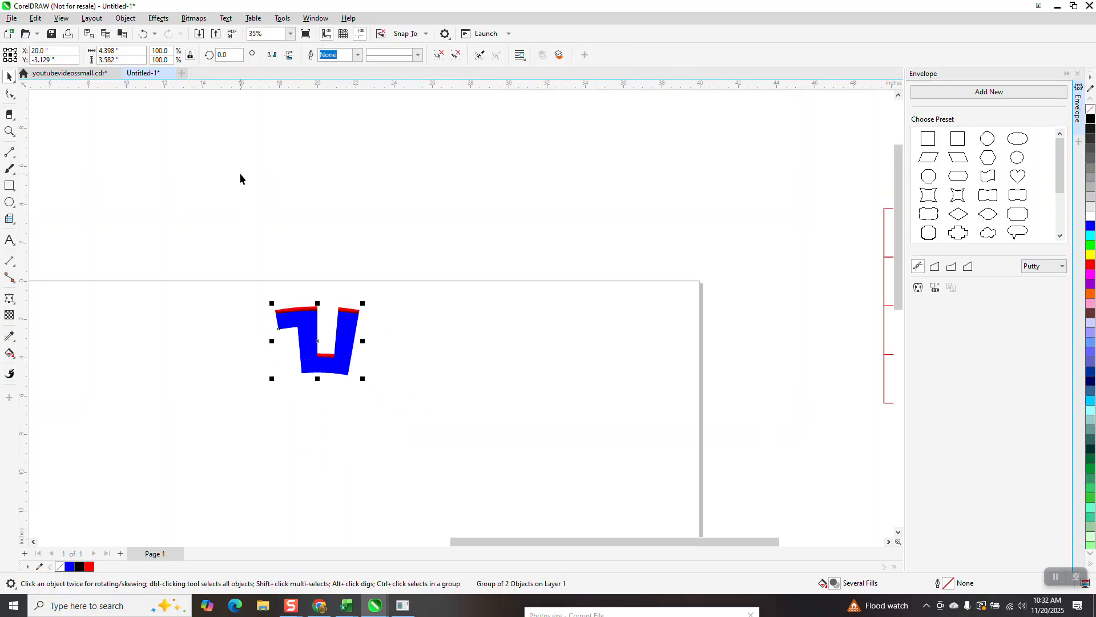
click(227, 56)
text(20)
key(Return)
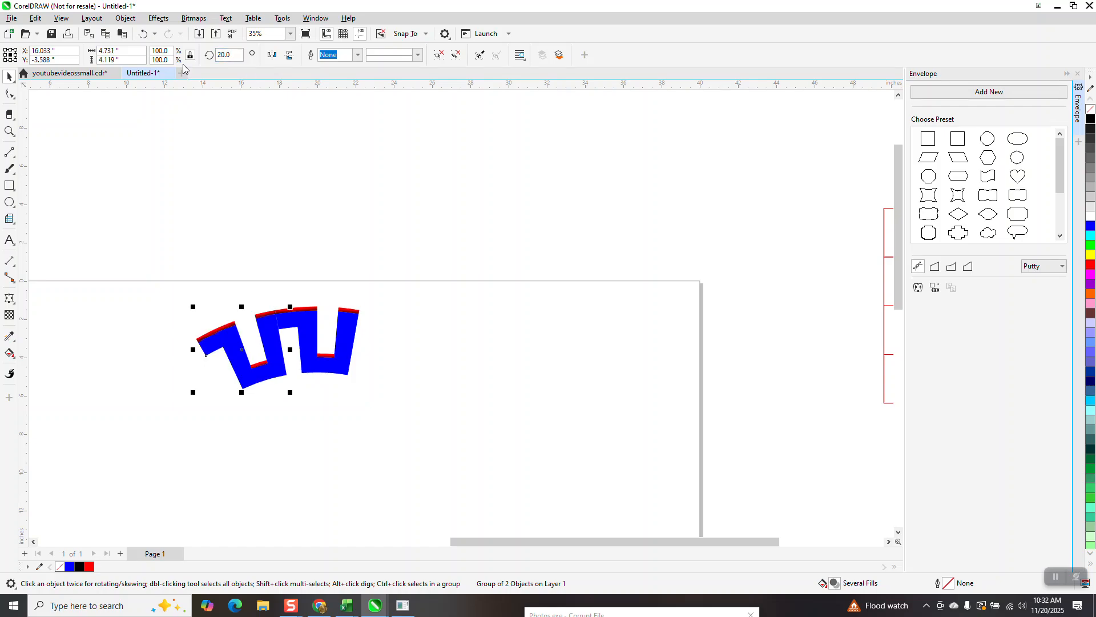
Repeat the 20-degree rotated copy around the circle until the last key reaches 340 degrees and closes the ring
key(ctrl+r)
key(ctrl+r)
key(ctrl+r)
key(ctrl+r)
key(ctrl+r)
key(ctrl+r)
key(ctrl+r)
key(ctrl+r)
key(ctrl+r)
key(ctrl+r)
key(ctrl+r)
key(ctrl+r)
key(ctrl+r)
key(ctrl+r)
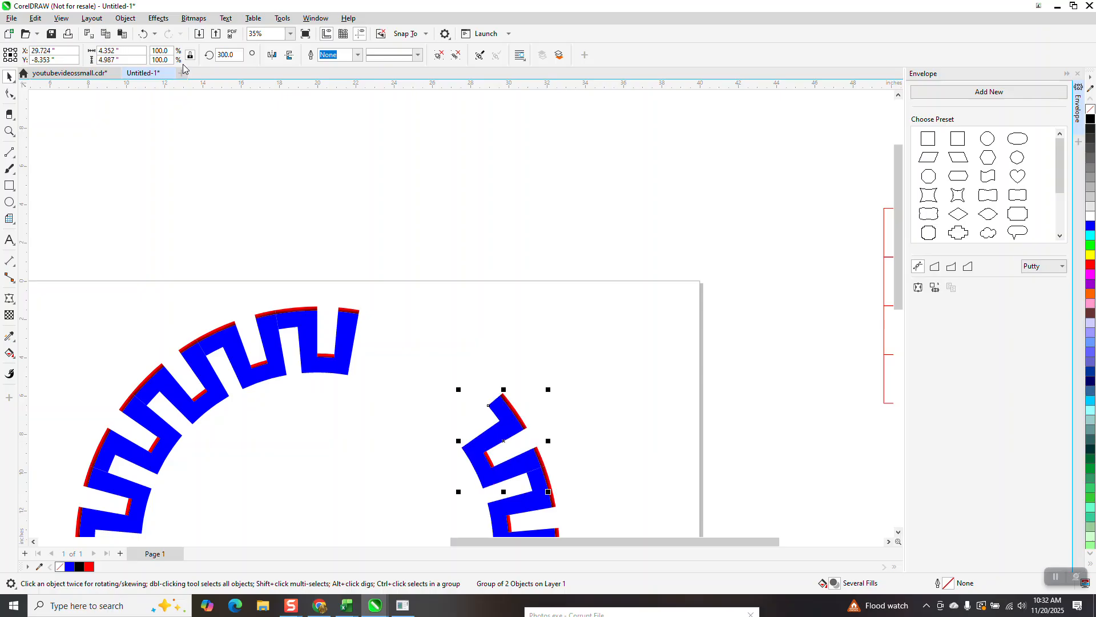
key(ctrl+r)
key(ctrl+r)
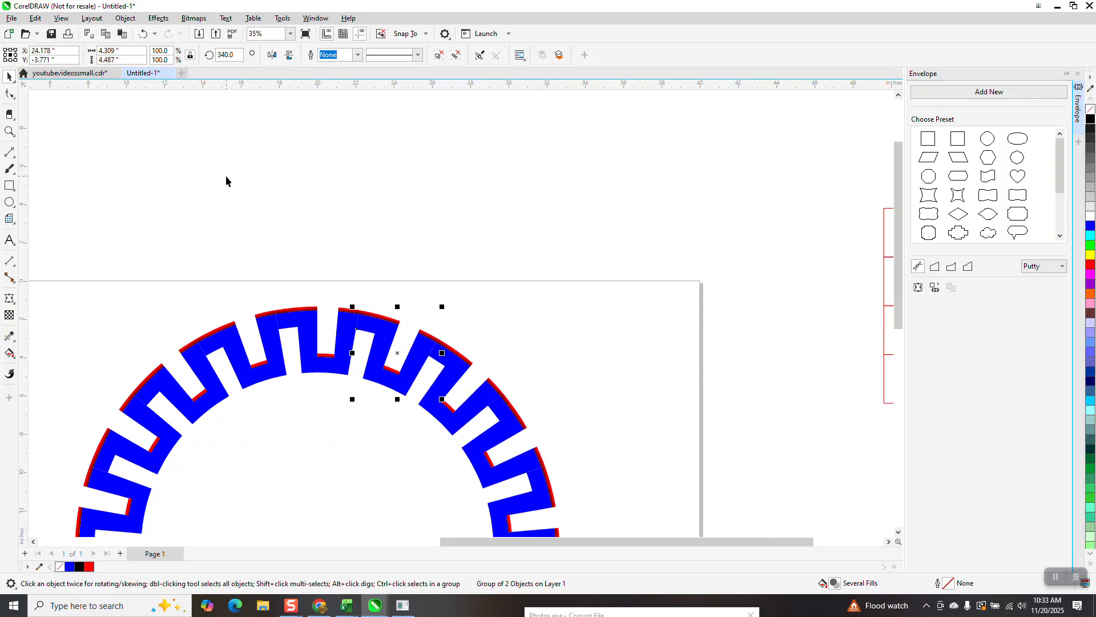
Examine the ring of keys up close, checking the red strip shading and the joins between neighbouring units
scroll(225, 175, down, 1)
click(9, 131)
drag(180, 261, 274, 373)
scroll(438, 277, down, 3)
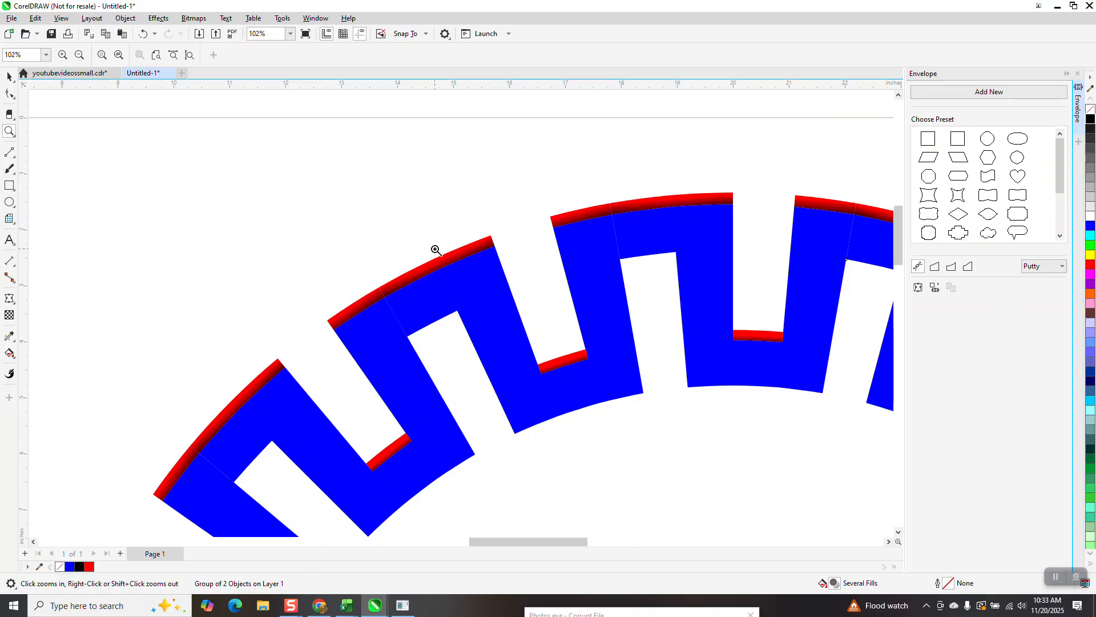
scroll(434, 248, down, 4)
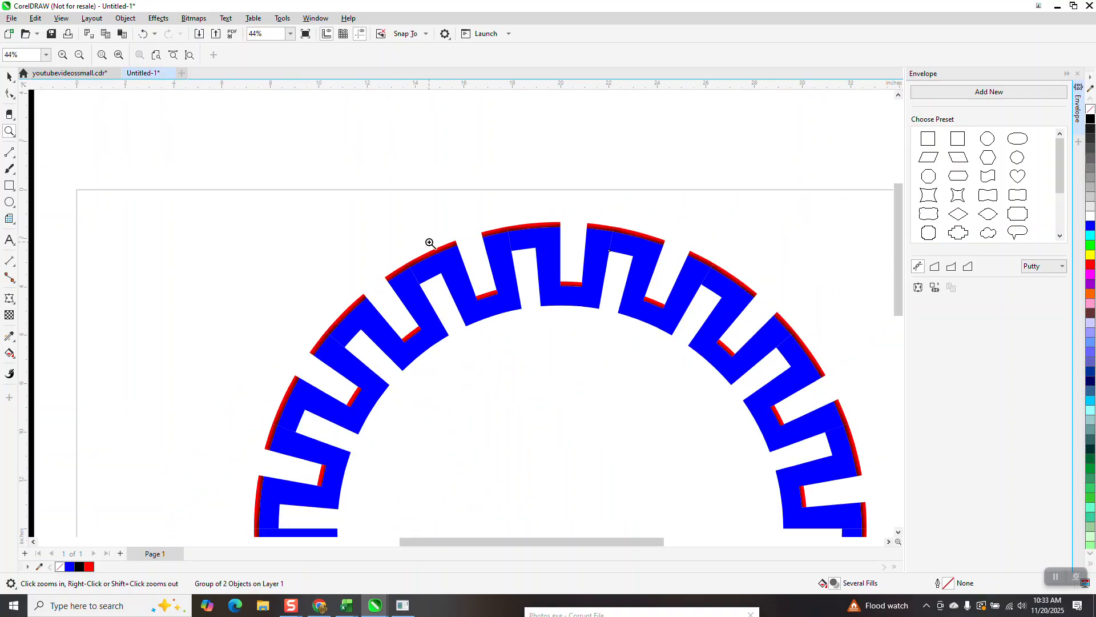
scroll(428, 241, down, 1)
drag(375, 240, 561, 389)
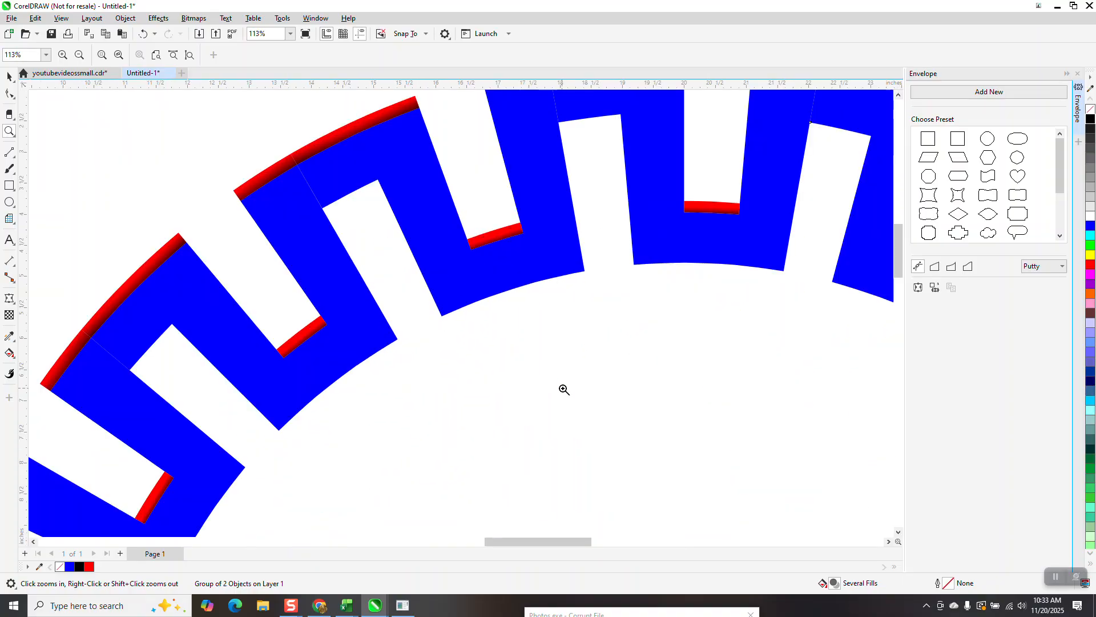
scroll(523, 363, down, 3)
scroll(565, 236, up, 6)
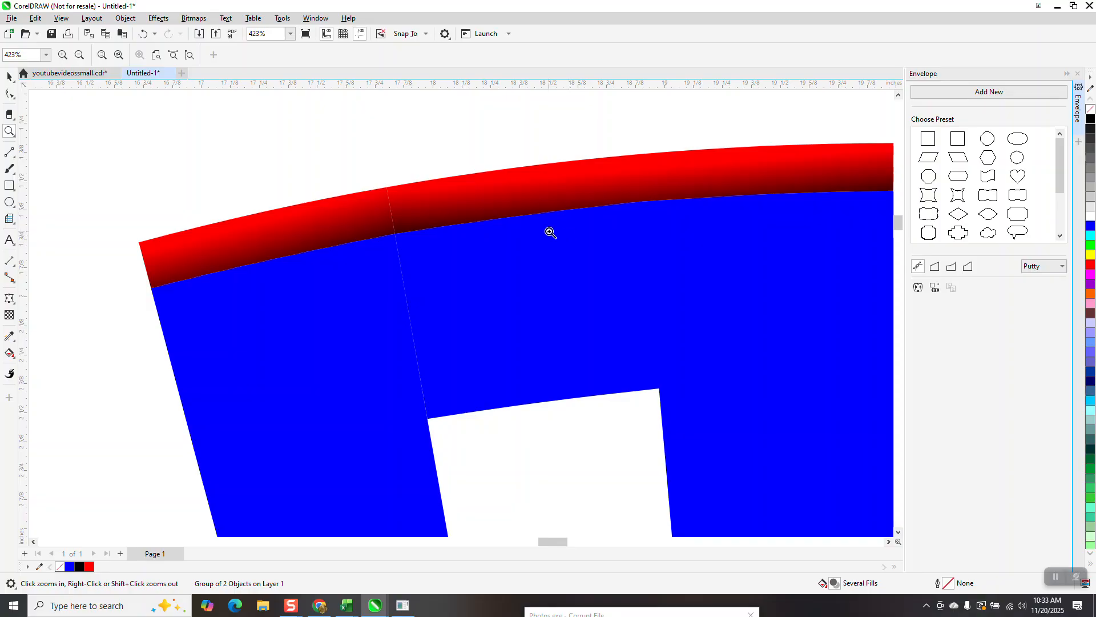
scroll(426, 260, down, 10)
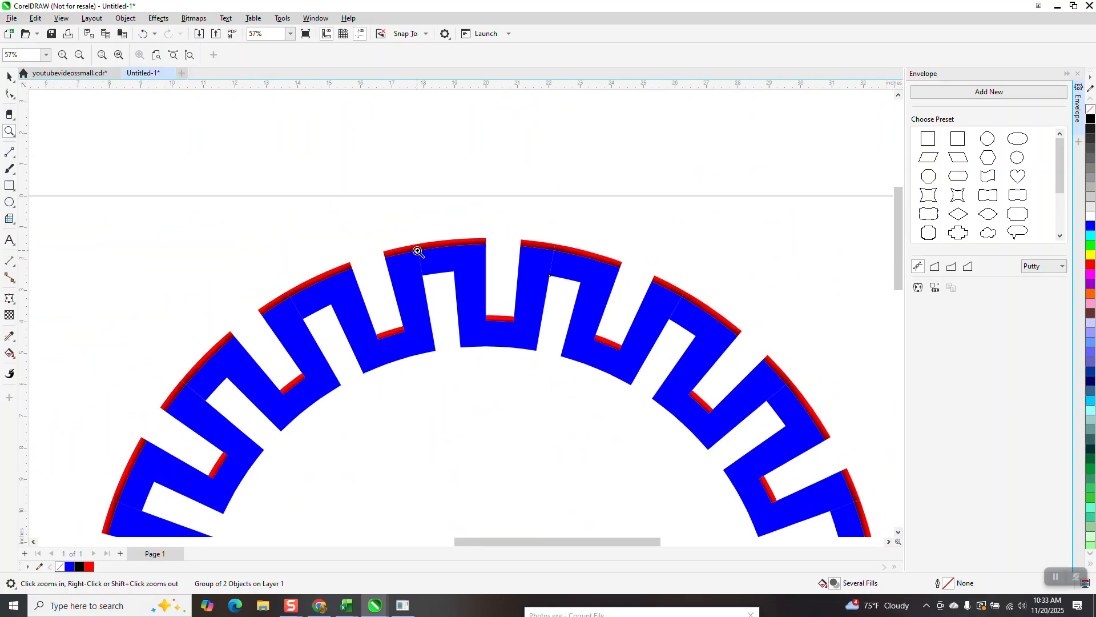
Examine the upper-left keys of the ring close up, checking the seam lines between neighbouring blue units
drag(256, 235, 445, 412)
scroll(426, 371, down, 5)
drag(282, 269, 496, 450)
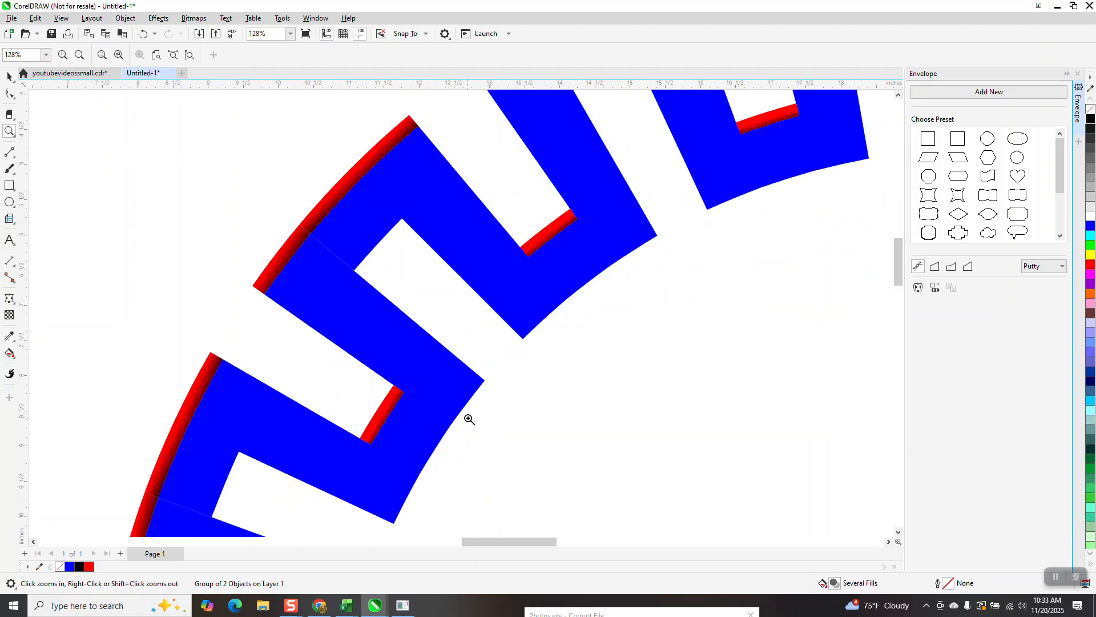
scroll(437, 369, down, 1)
scroll(411, 326, down, 1)
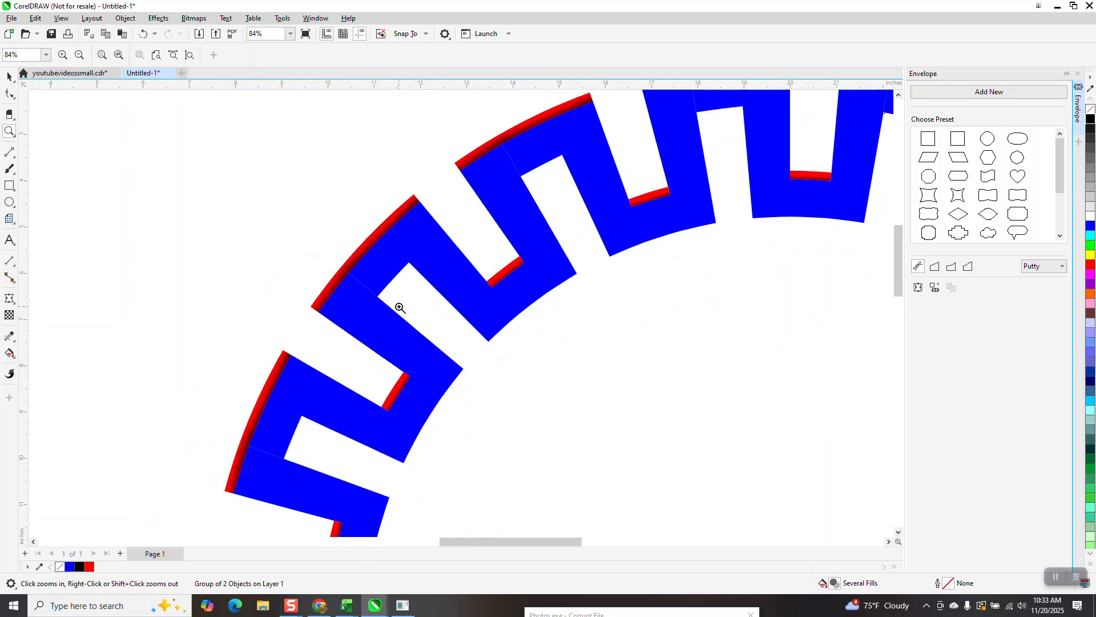
scroll(397, 306, up, 1)
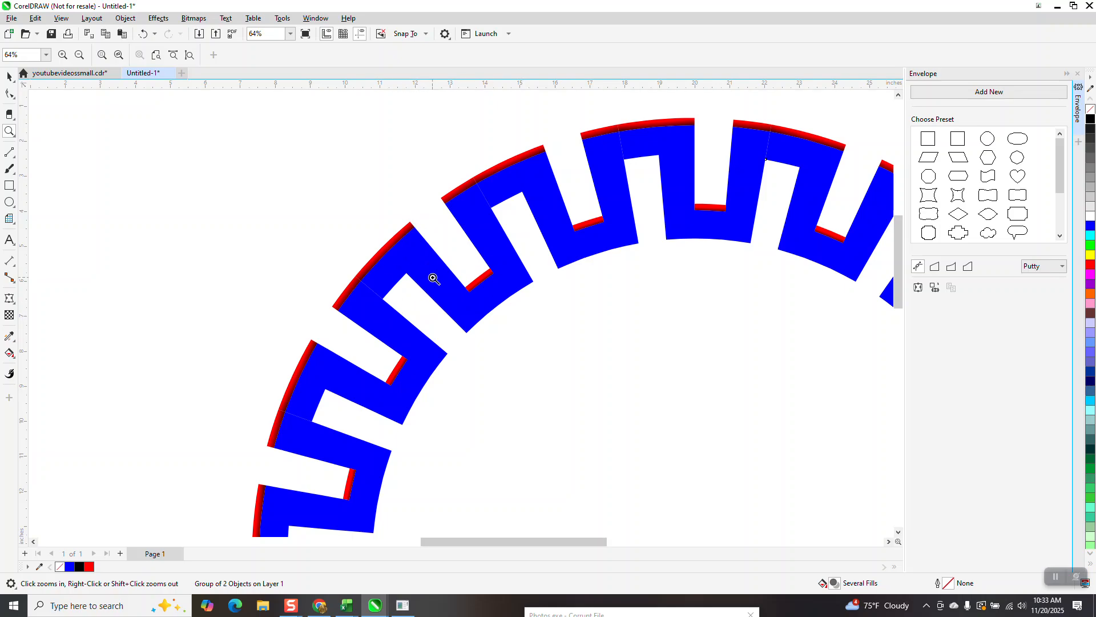
scroll(396, 263, down, 1)
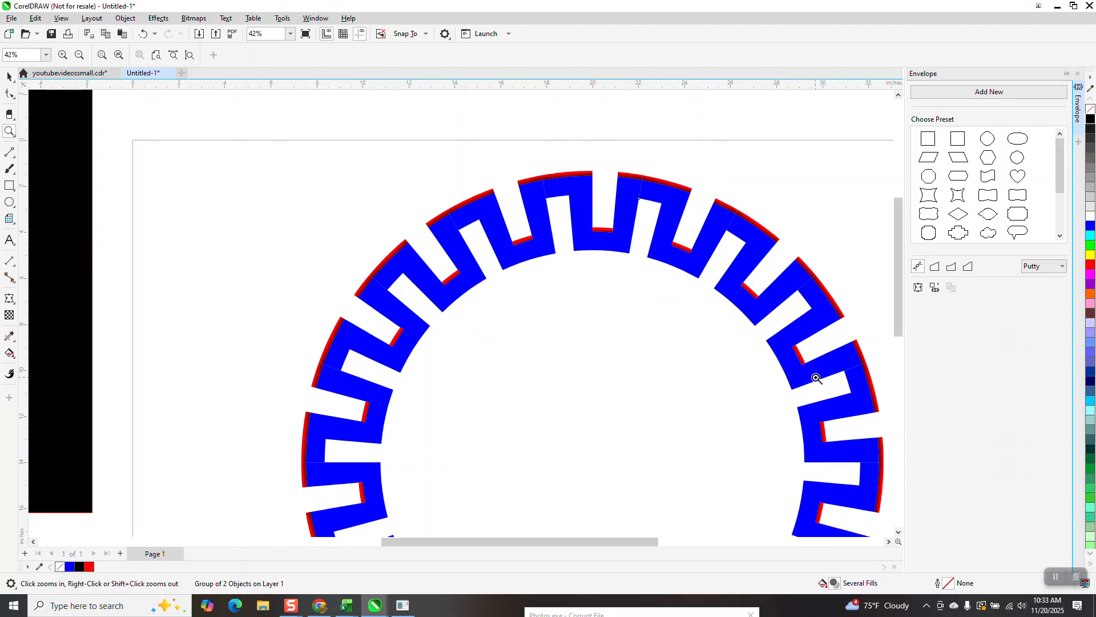
Move the black rectangle behind the ring of keys and inspect the joins against the dark background
click(13, 77)
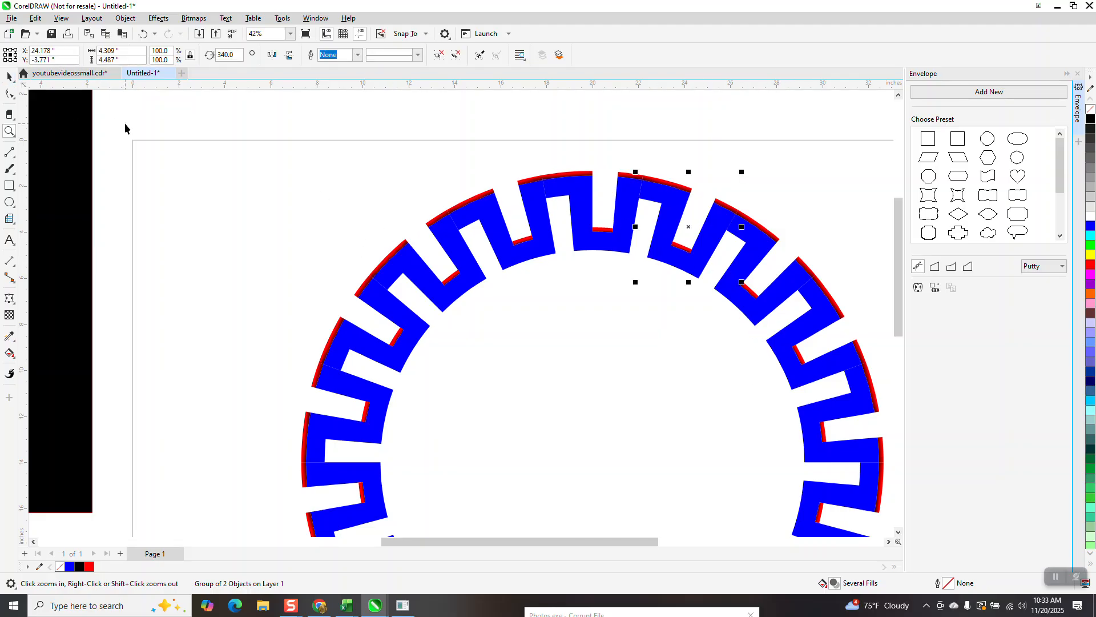
scroll(125, 122, down, 1)
drag(97, 171, 548, 232)
click(8, 131)
drag(326, 143, 423, 220)
right_click(360, 194)
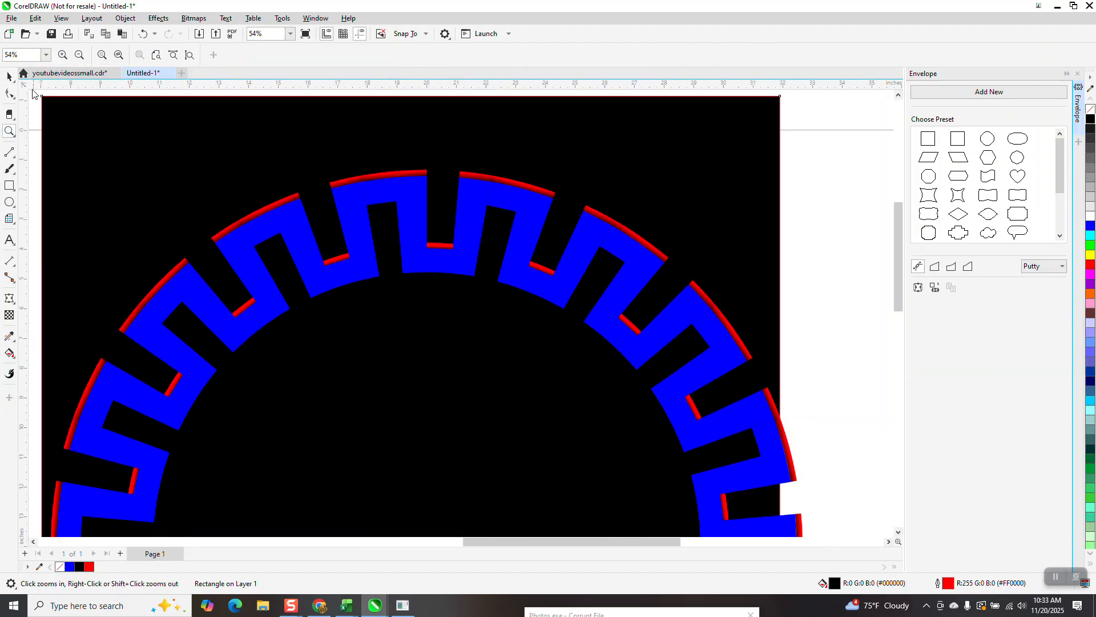
click(8, 76)
scroll(345, 245, down, 1)
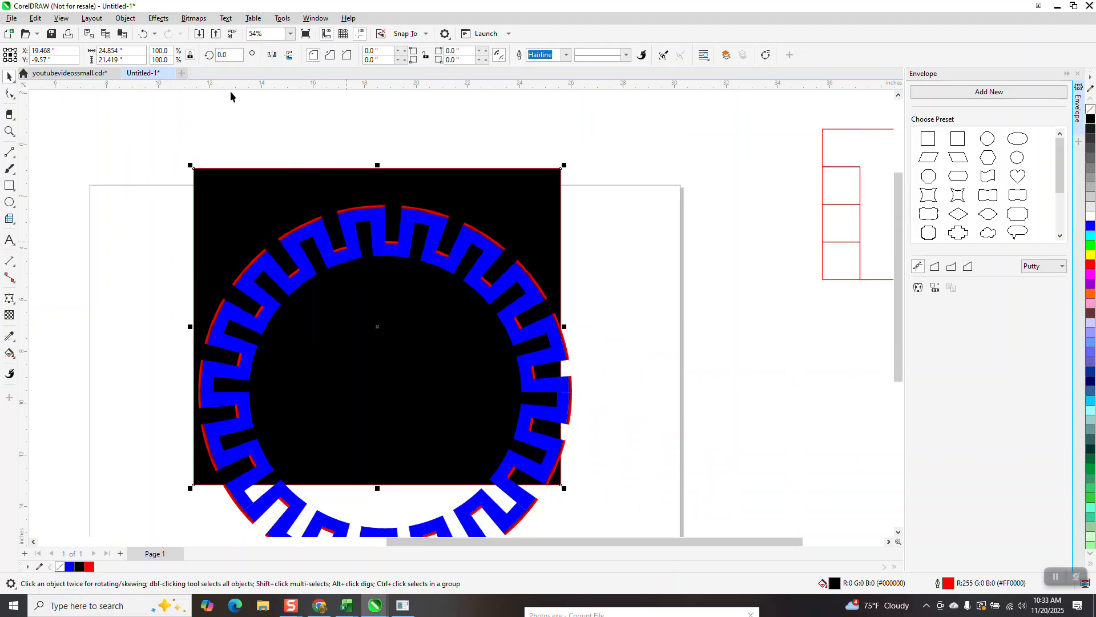
Undo the rectangle move and every rotated copy until only the original key group remains
click(142, 34)
click(142, 34)
click(142, 34)
click(142, 35)
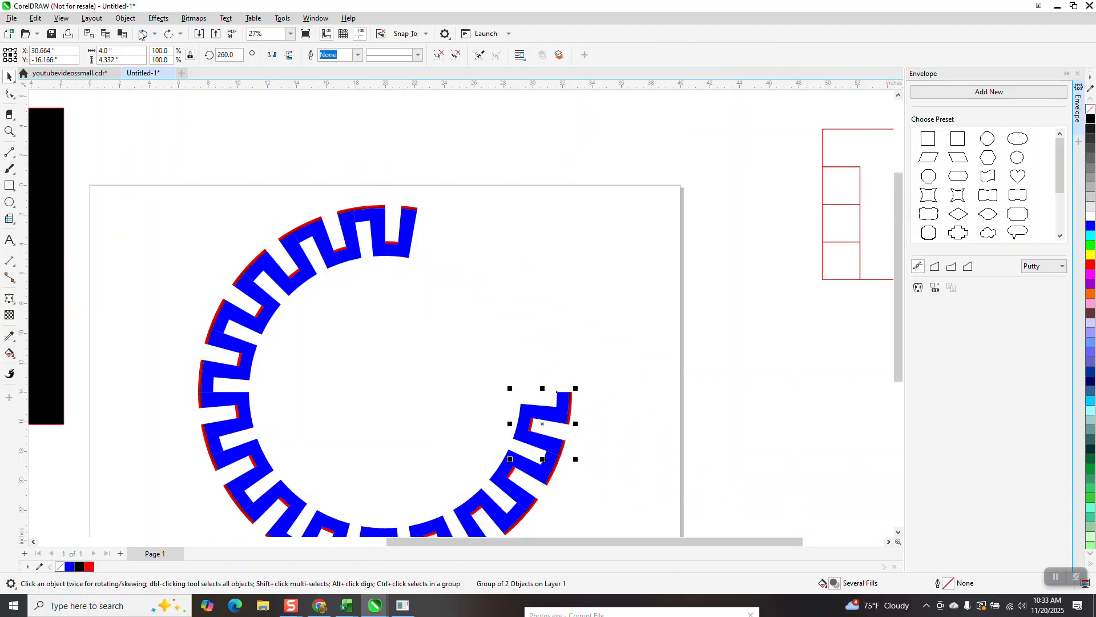
click(140, 34)
click(140, 34)
click(139, 35)
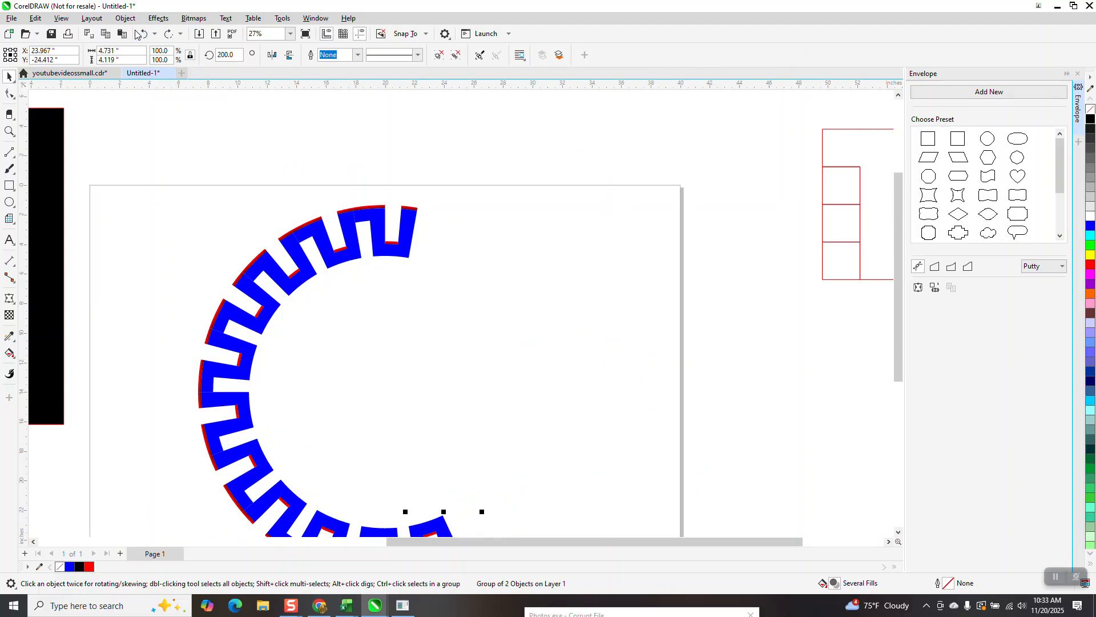
click(141, 35)
click(142, 35)
click(143, 35)
click(144, 34)
click(145, 35)
click(145, 35)
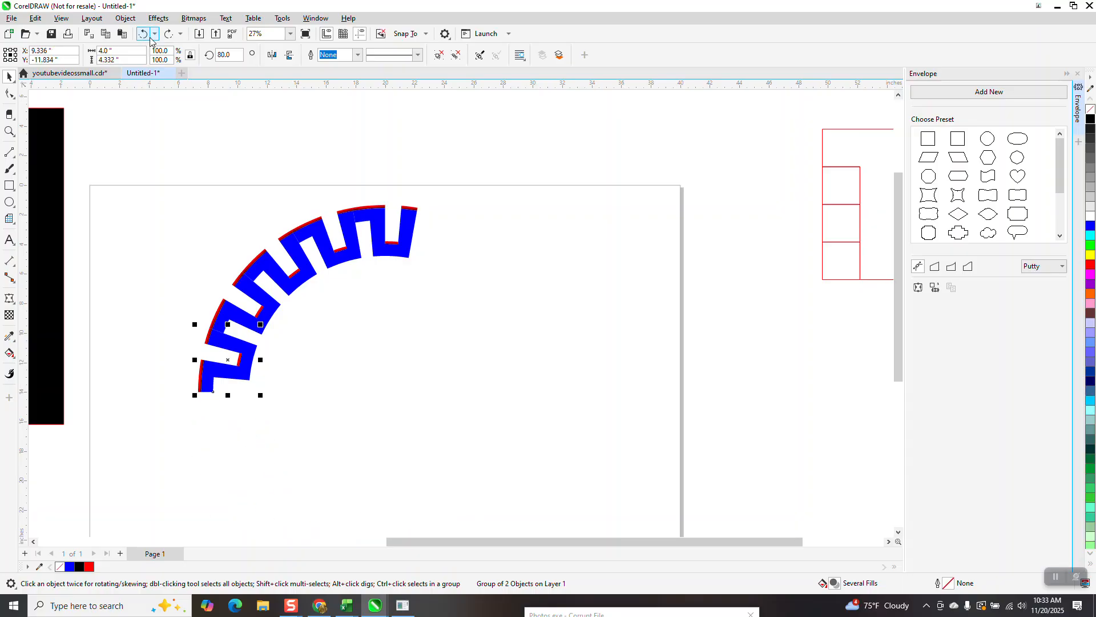
click(150, 37)
click(151, 38)
click(152, 38)
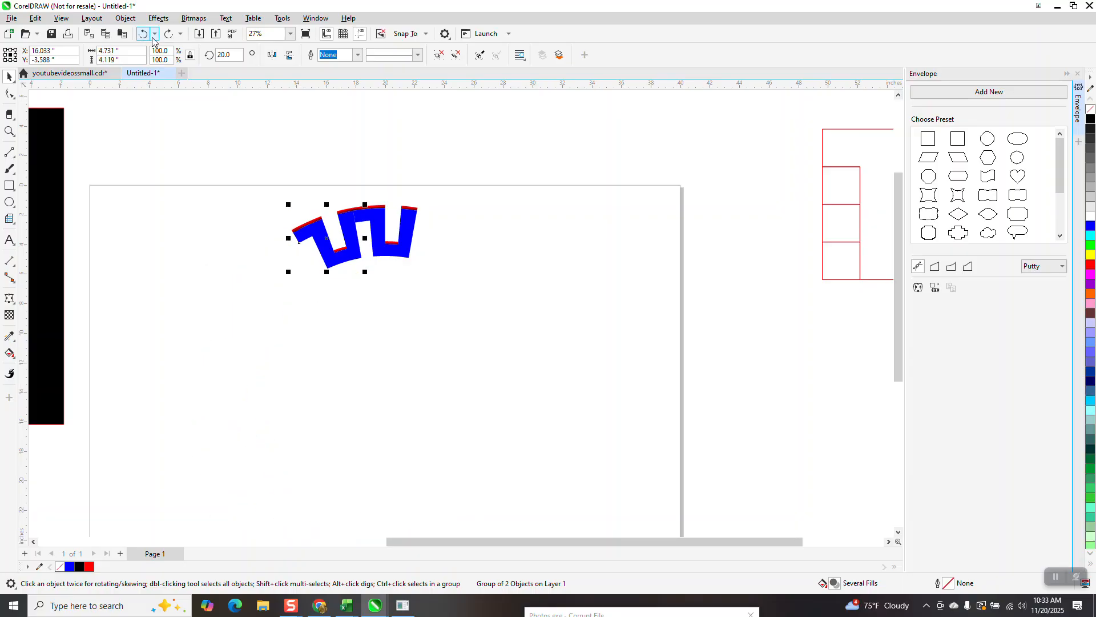
click(154, 33)
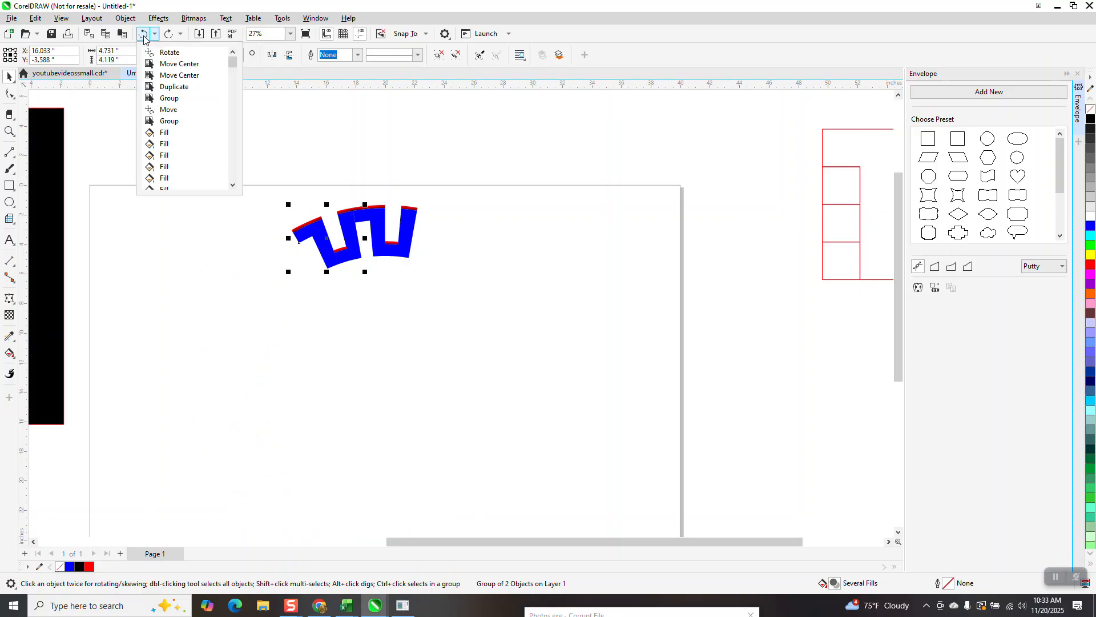
click(163, 49)
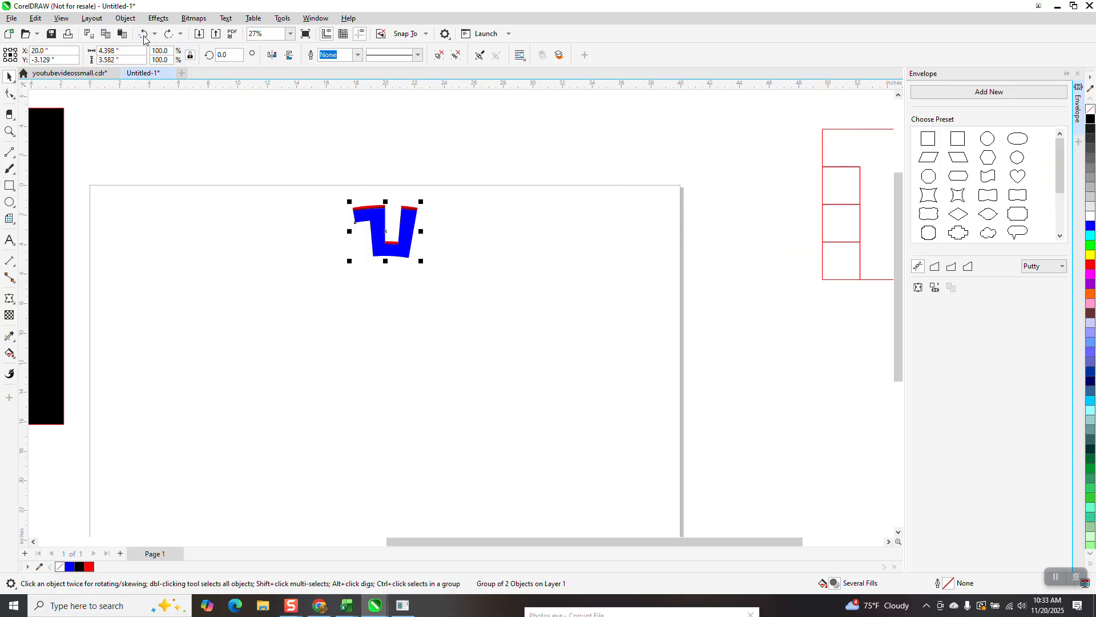
Undo the grouping of the key with its red strips and place the strip group about 15 inches right of the key
click(144, 38)
click(144, 38)
click(144, 38)
click(144, 39)
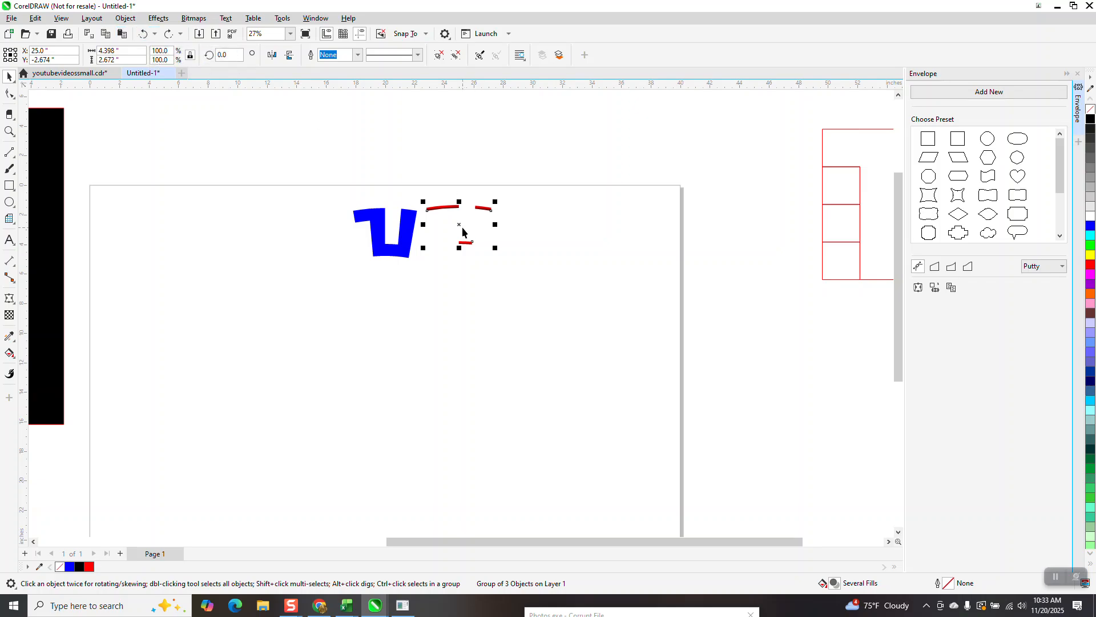
key(ctrl+shift+z)
Create a copy of the blue key alone, rotated 20 degrees about the circle's center
drag(328, 177, 403, 283)
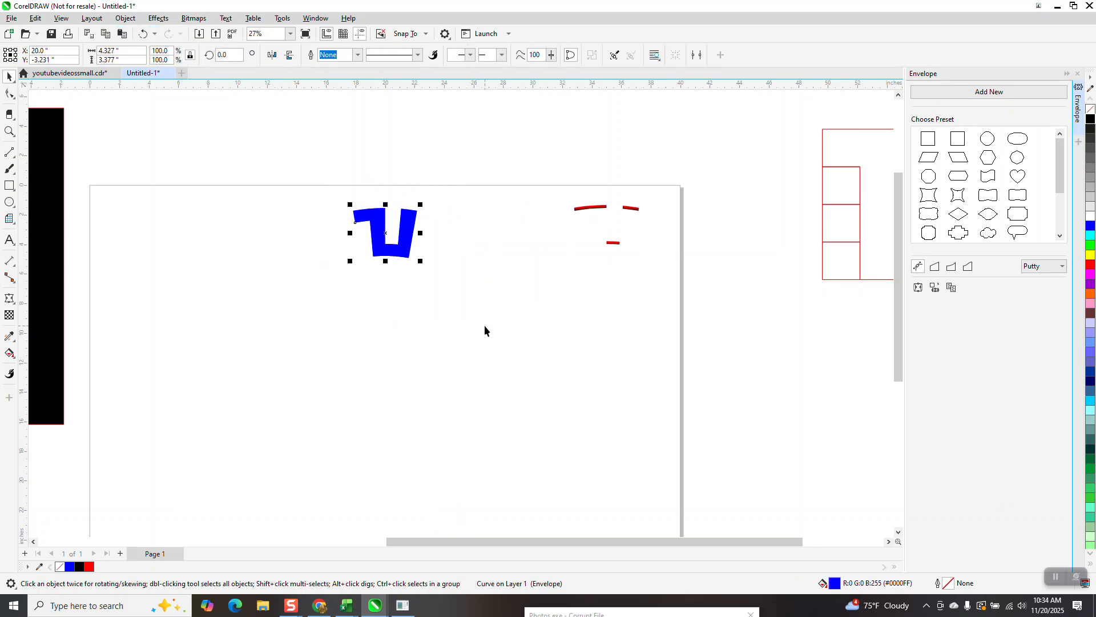
text(20)
key(Return)
Repeat the 20-degree rotated copy of the blue key until the last one reaches 340 degrees and closes the ring
key(ctrl+r)
key(ctrl+r)
key(ctrl+r)
key(ctrl+r)
key(ctrl+r)
key(ctrl+r)
key(ctrl+r)
key(ctrl+r)
key(ctrl+r)
key(ctrl+r)
key(ctrl+r)
key(ctrl+r)
key(ctrl+r)
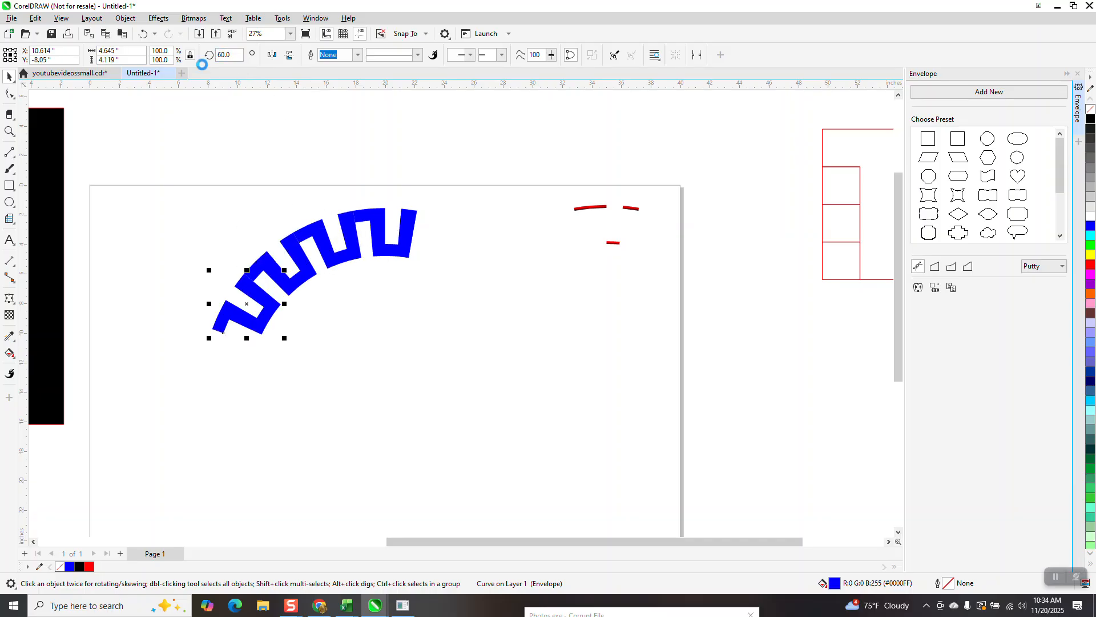
key(ctrl+r)
key(ctrl+r)
key(ctrl+r)
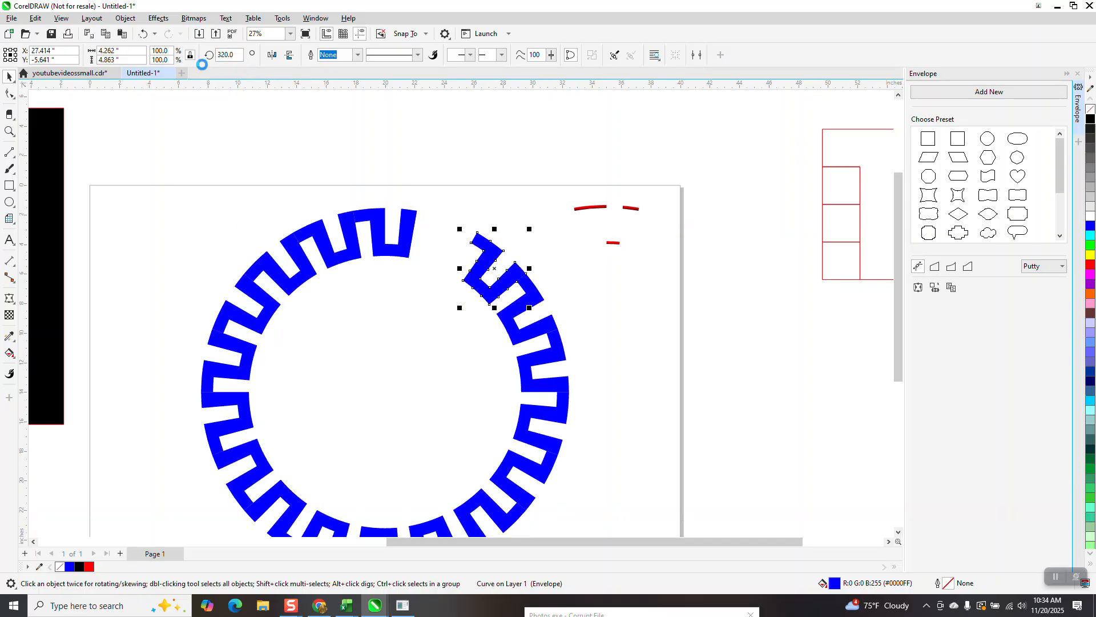
Weld all the blue keys of the ring into a single shape
scroll(665, 116, down, 2)
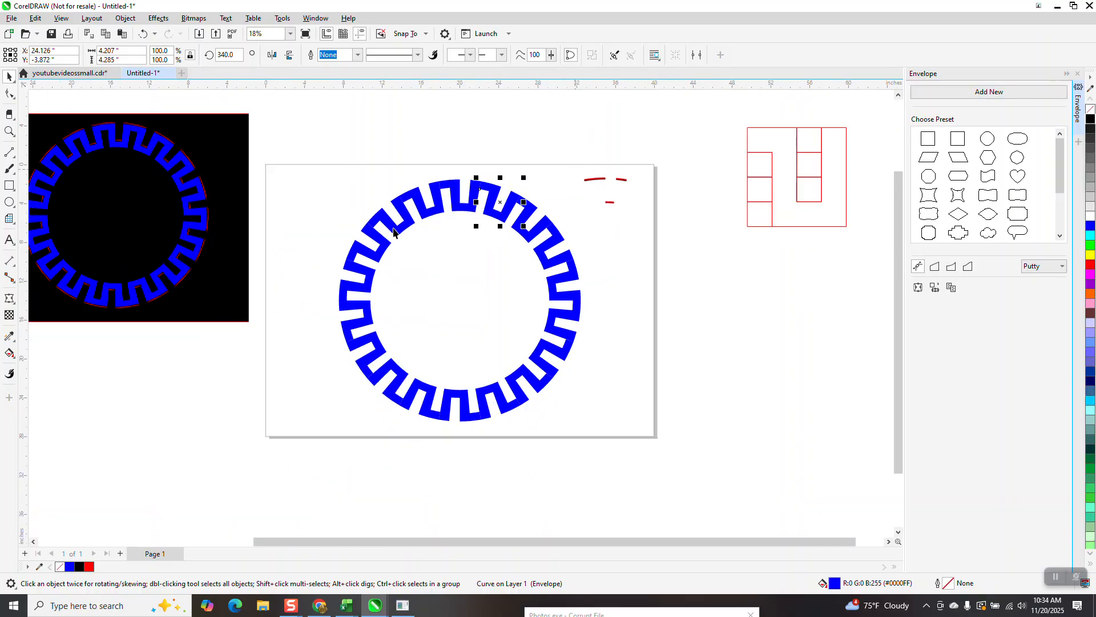
drag(323, 147, 593, 447)
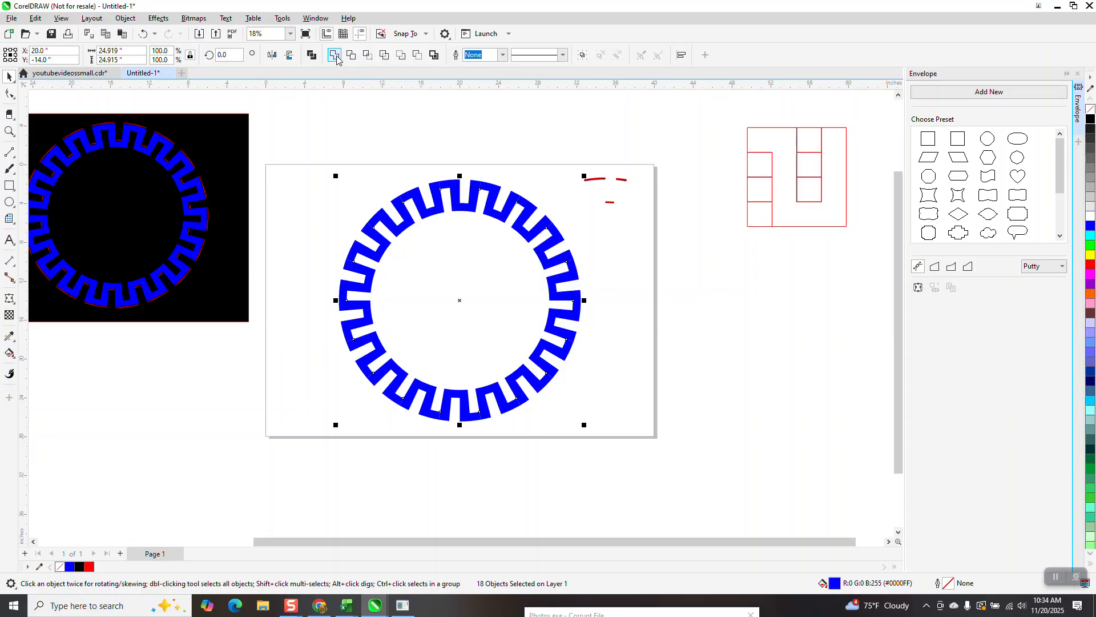
Move the red strip group back onto the topmost key of the welded ring, at X 20.0 inches
drag(569, 167, 647, 224)
key(Left)
key(Left)
key(Left)
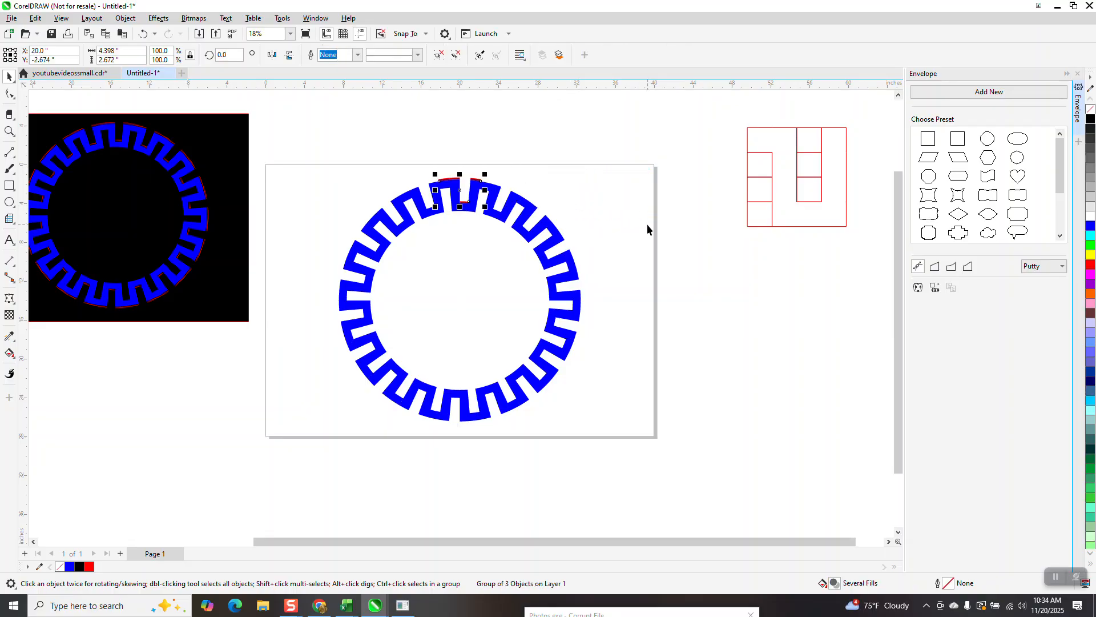
Create a copy of the red strip group rotated 20 degrees about the circle's center
click(9, 132)
drag(380, 160, 545, 261)
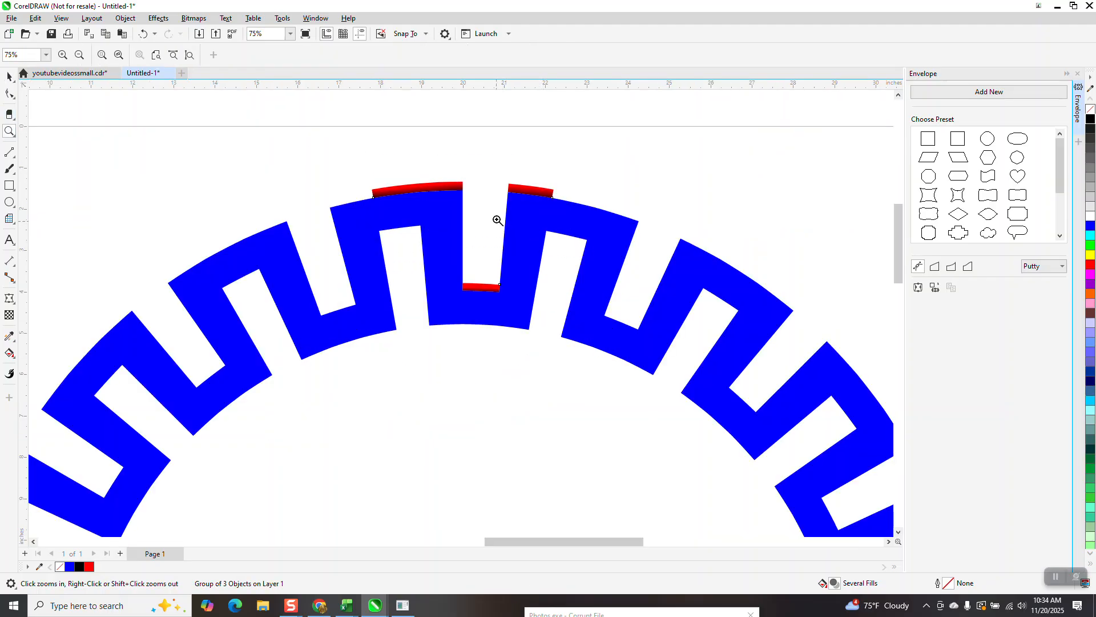
click(9, 76)
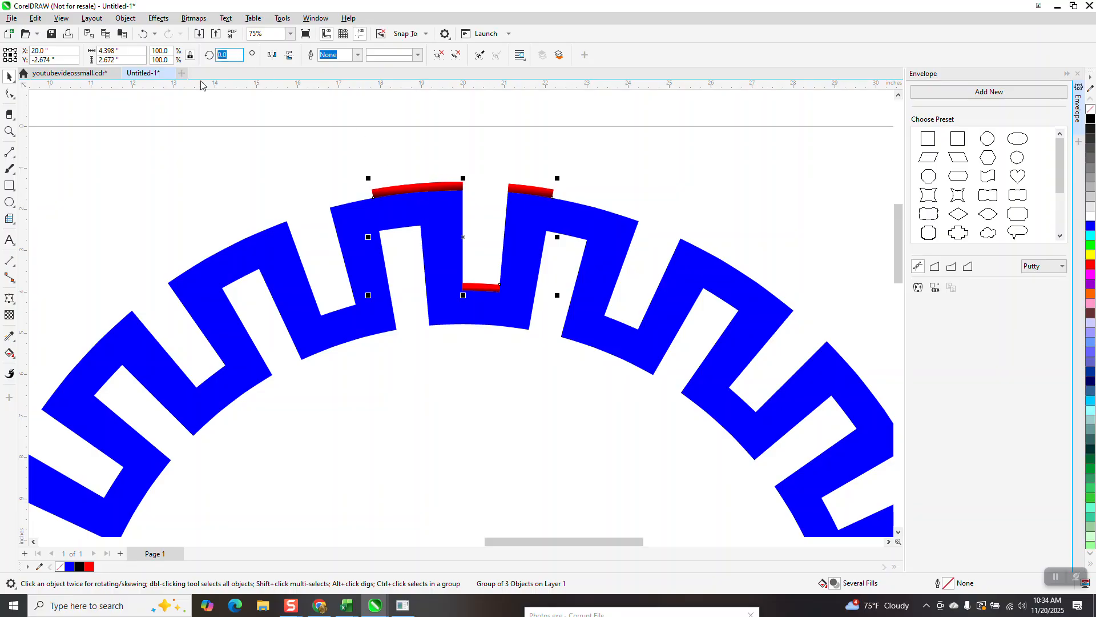
text(20)
key(Return)
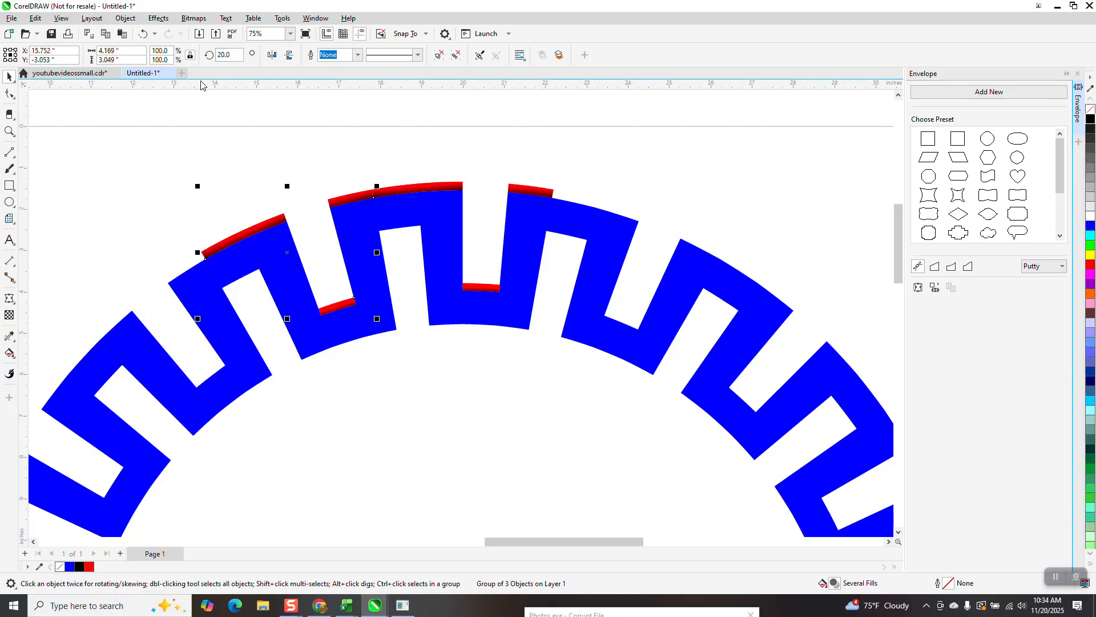
Repeat the 20-degree copy of the red strip group around the ring until the last one reaches 340 degrees
key(ctrl+d)
key(ctrl+d)
key(ctrl+d)
key(ctrl+d)
key(ctrl+d)
key(ctrl+d)
key(ctrl+d)
key(ctrl+d)
key(ctrl+d)
key(ctrl+d)
key(ctrl+d)
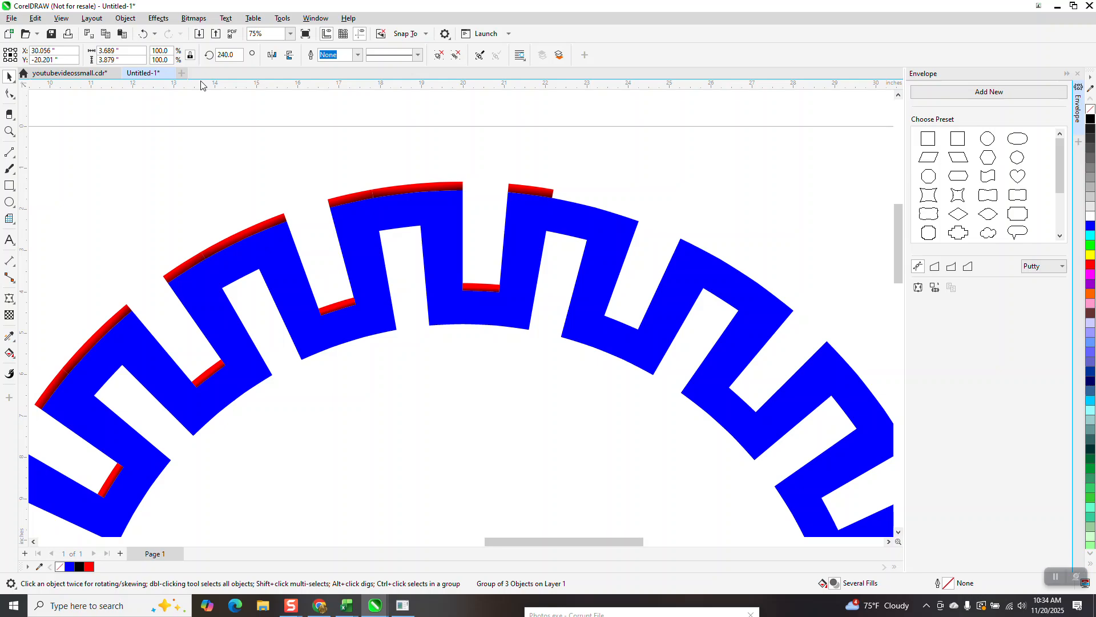
key(ctrl+d)
key(ctrl+d)
key(ctrl+d)
key(ctrl+d)
key(ctrl+d)
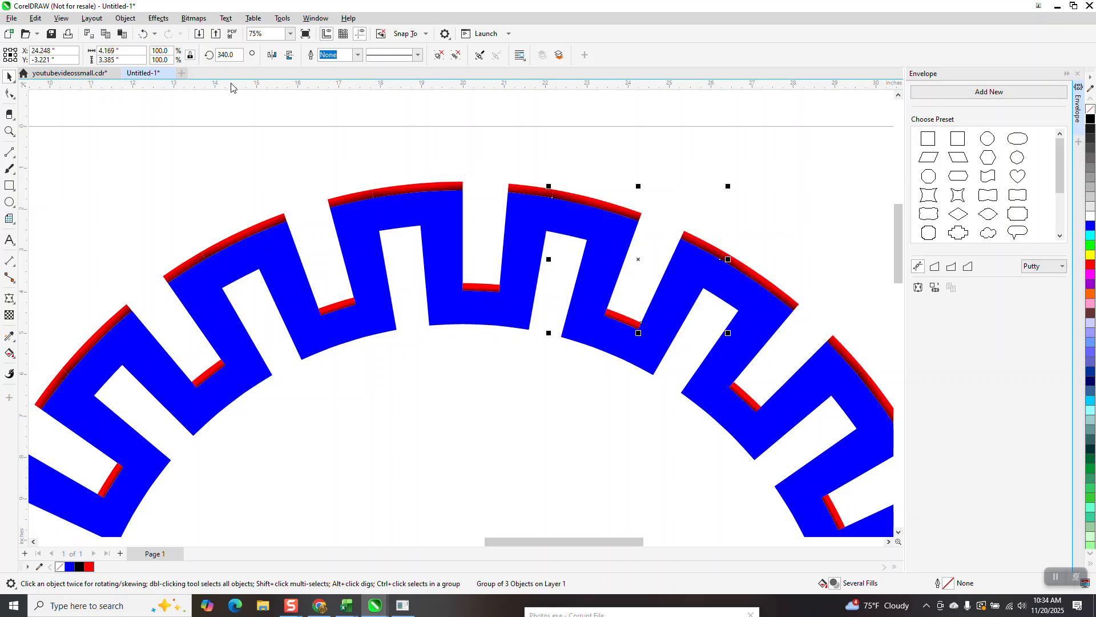
Move the black rectangle behind the upper part of the welded ring and inspect the strips and joins up close
scroll(485, 166, down, 2)
drag(222, 249, 628, 284)
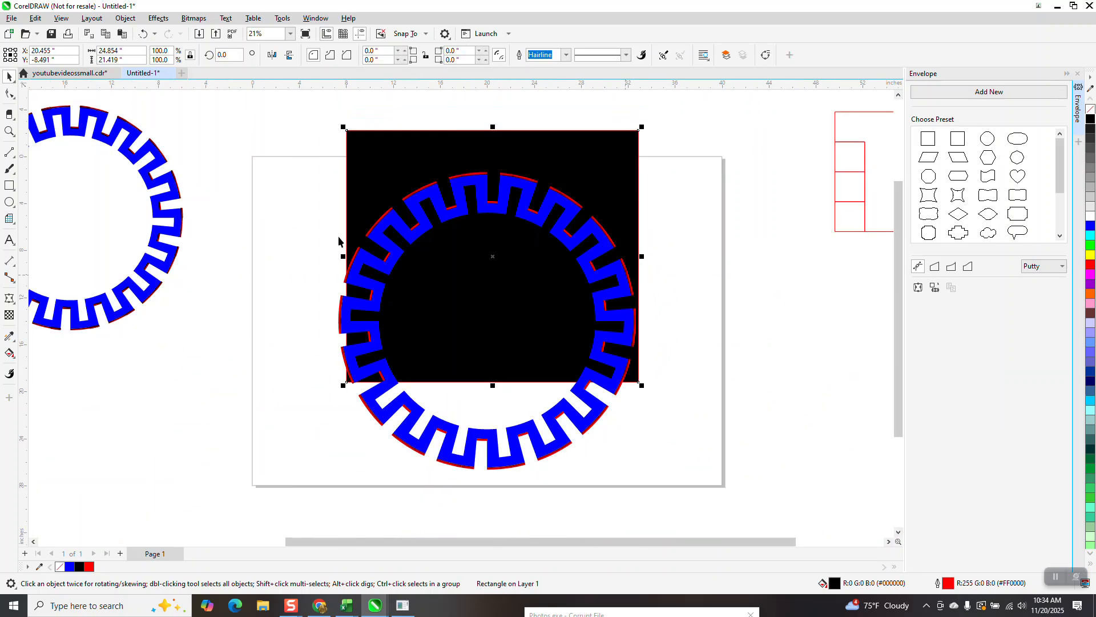
click(10, 131)
drag(403, 179, 462, 204)
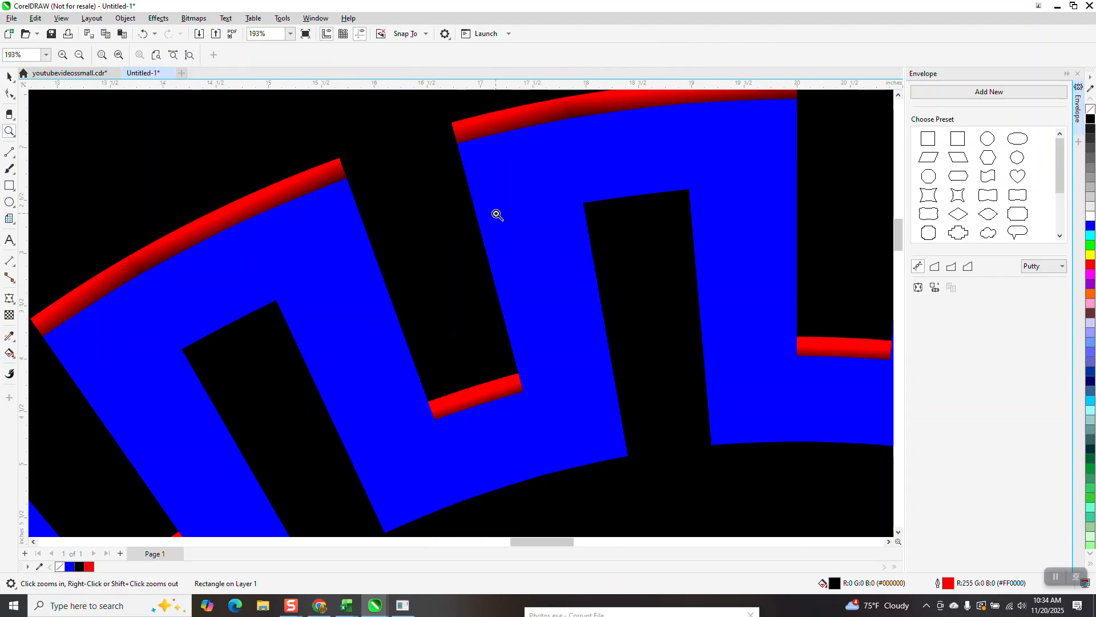
Close the Envelope docker
scroll(496, 215, down, 3)
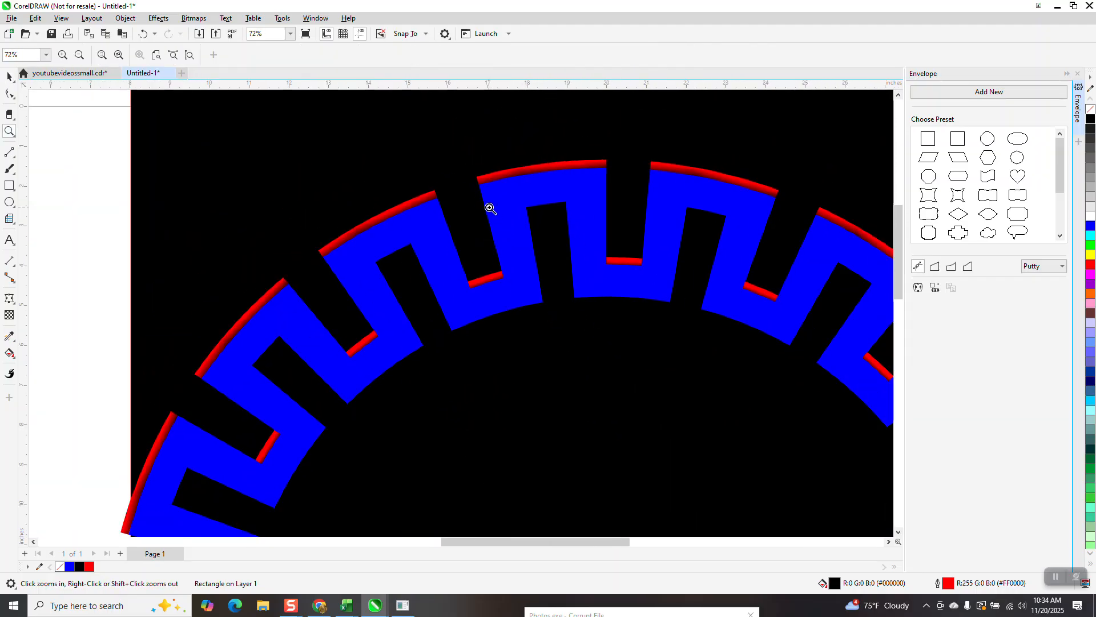
scroll(490, 209, down, 3)
click(1078, 74)
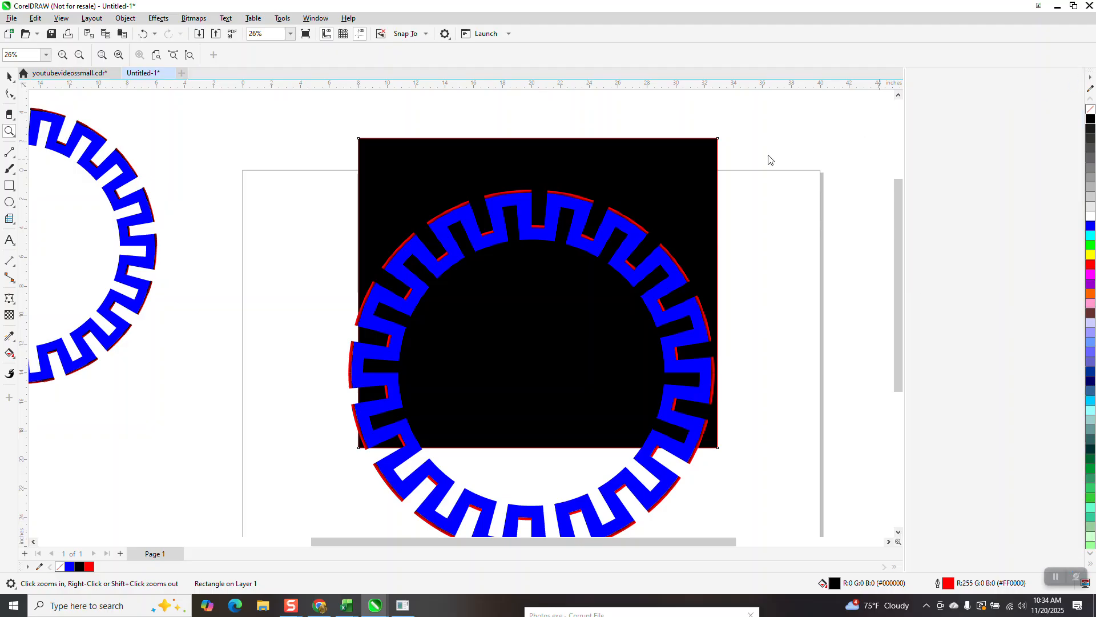